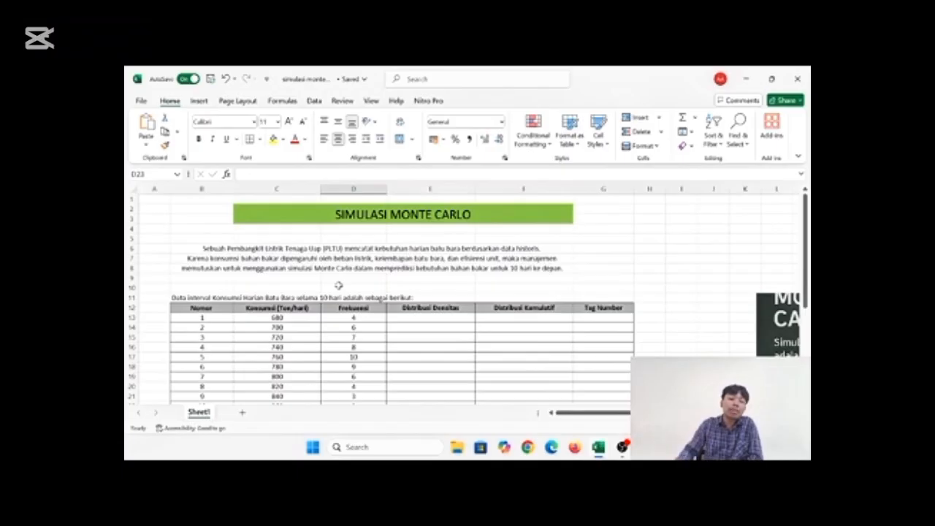
pyautogui.scroll(-1, 323, 307)
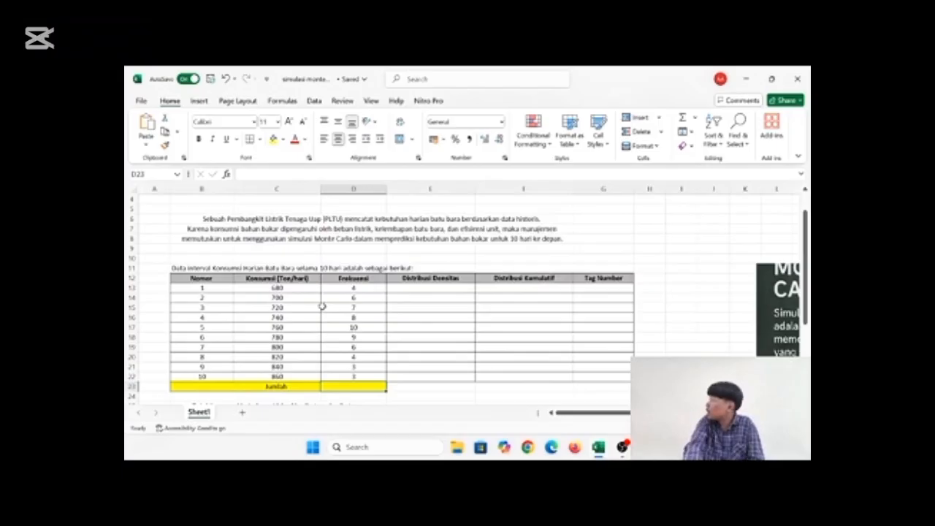
pyautogui.scroll(-1, 285, 308)
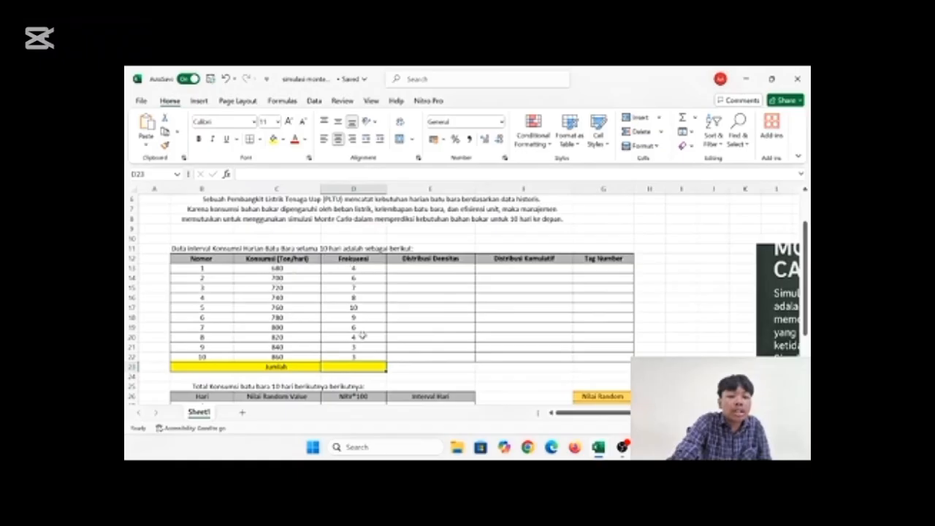
pyautogui.click(443, 270)
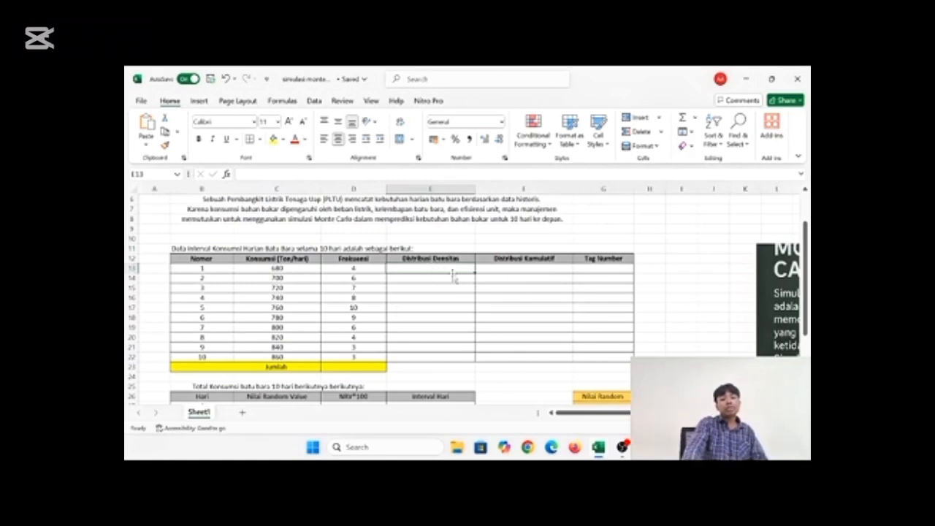
pyautogui.click(340, 374)
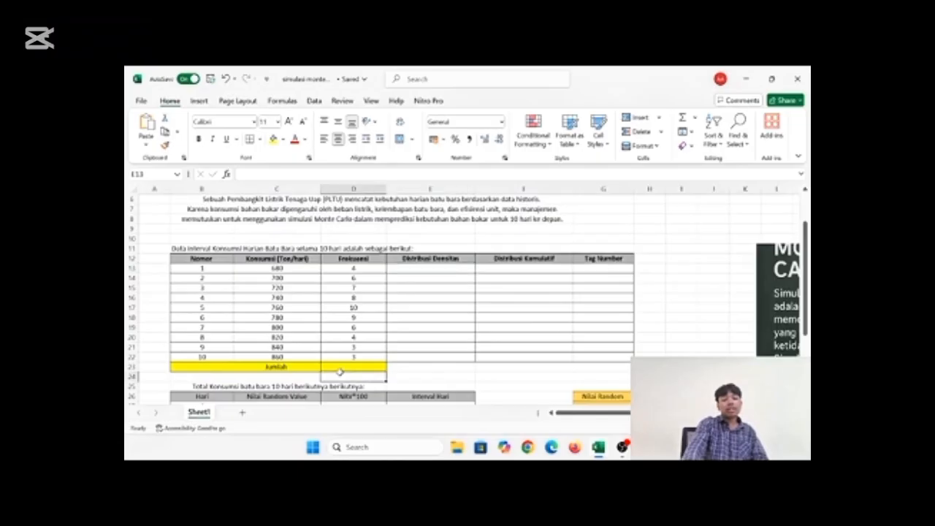
pyautogui.click(340, 367)
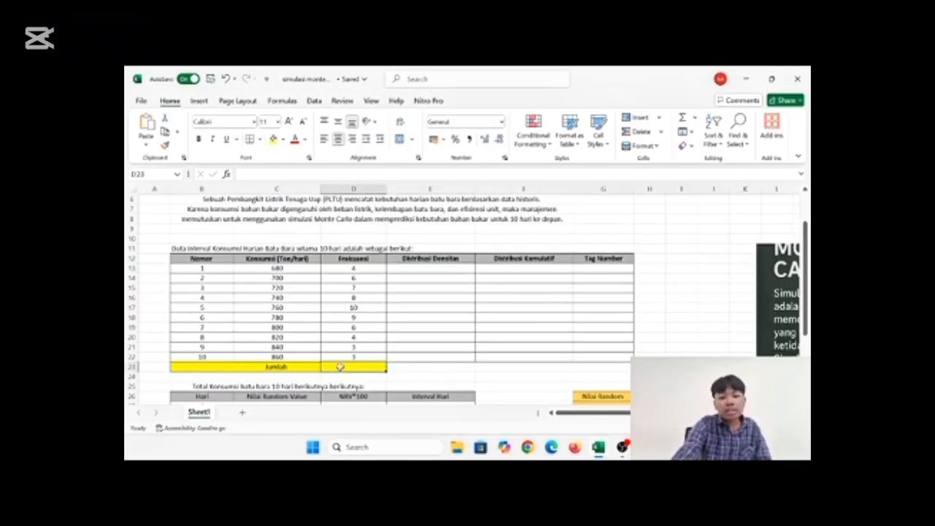
pyautogui.click(359, 270)
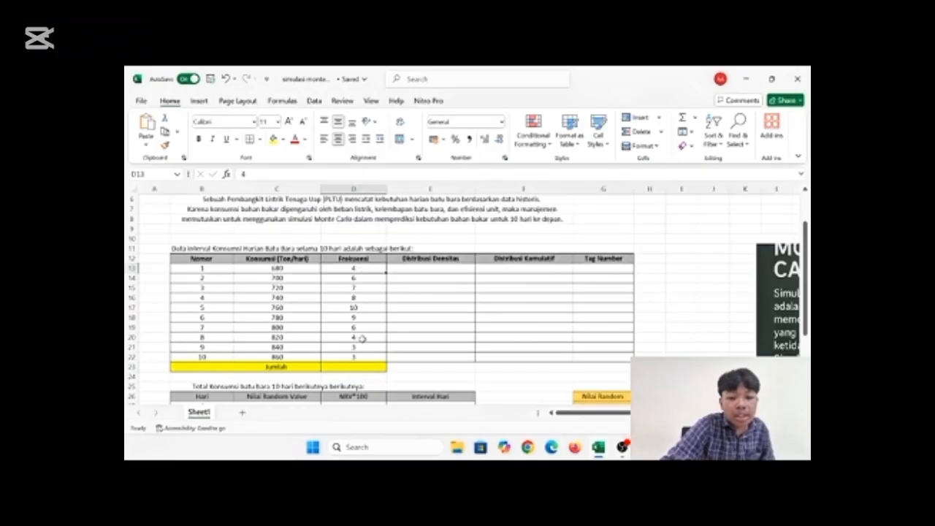
pyautogui.click(356, 366)
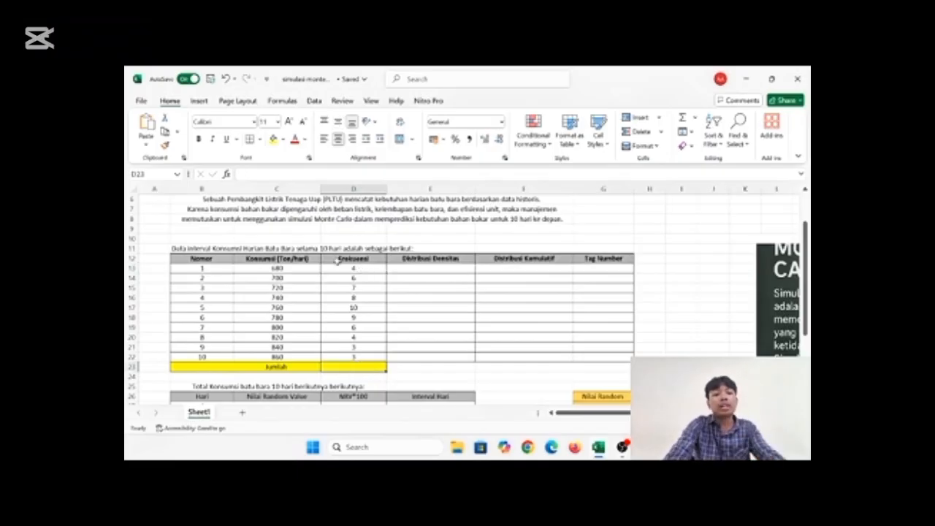
pyautogui.write('5')
pyautogui.write('SUM(')
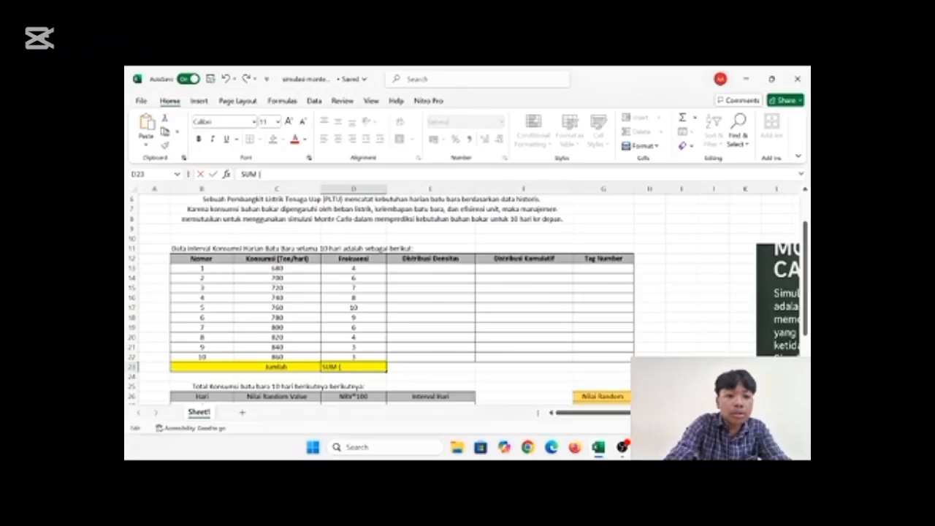
pyautogui.moveTo(340, 269); pyautogui.dragTo(349, 360)
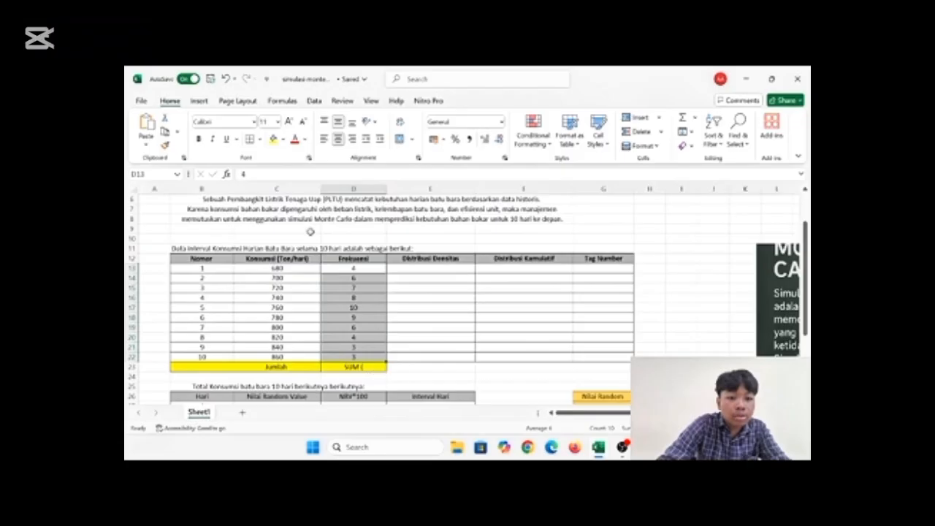
pyautogui.click(372, 368)
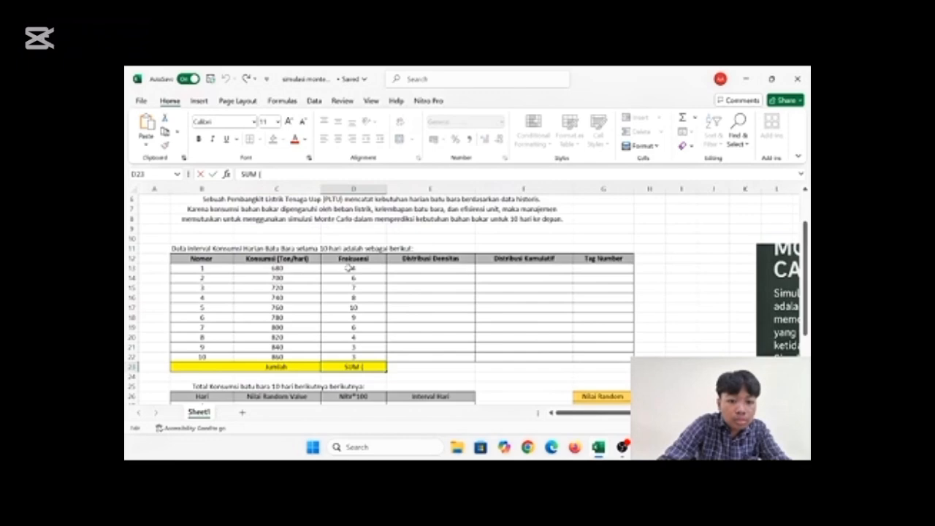
pyautogui.moveTo(347, 268); pyautogui.dragTo(334, 413)
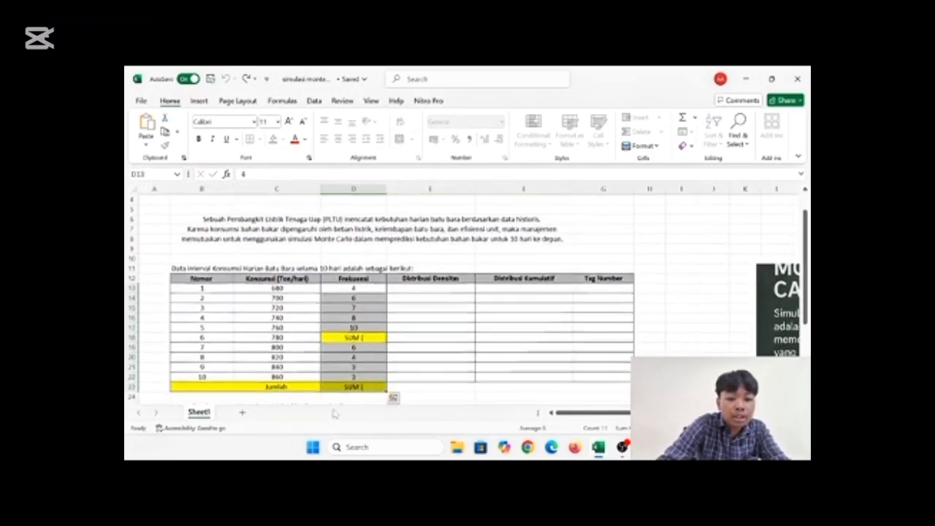
# Step: Replace the content of the Jumlah cell D23 with a formula summing the frequencies, =SUM(D13:D22)
pyautogui.click(363, 381)
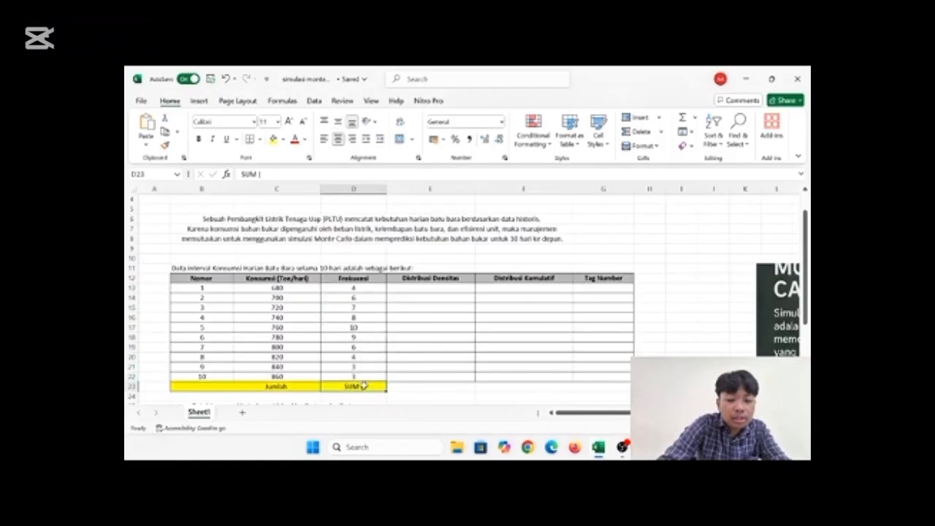
pyautogui.press('F2')
pyautogui.press('BackSpace')
pyautogui.press('BackSpace')
pyautogui.press('BackSpace')
pyautogui.press('BackSpace')
pyautogui.press('BackSpace')
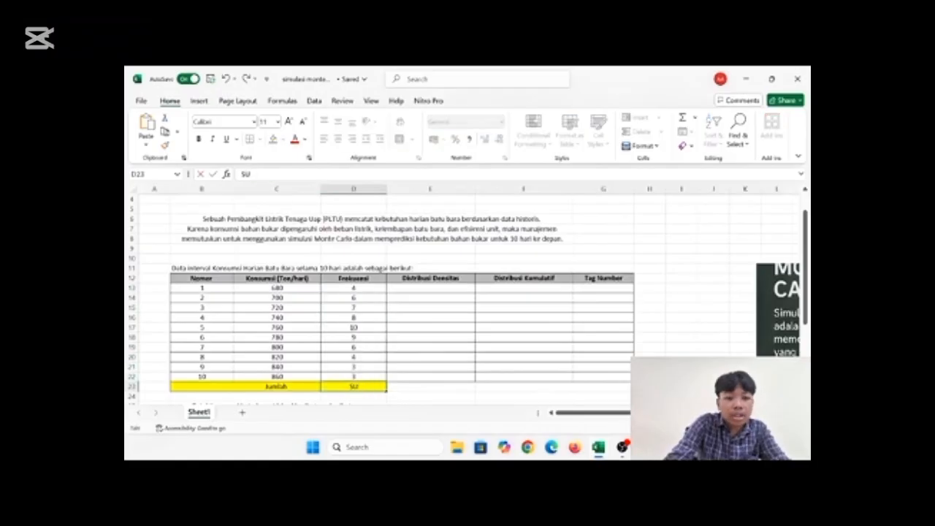
pyautogui.write('=SUM')
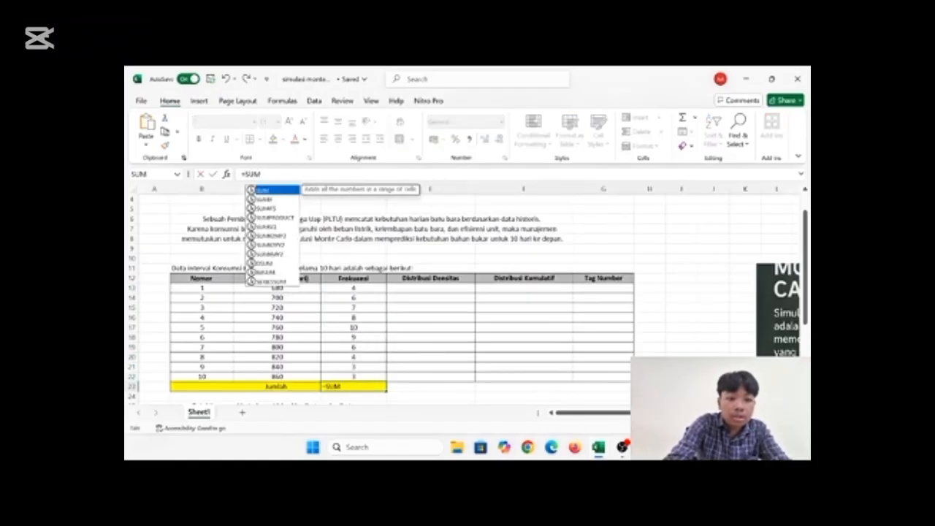
pyautogui.write('(')
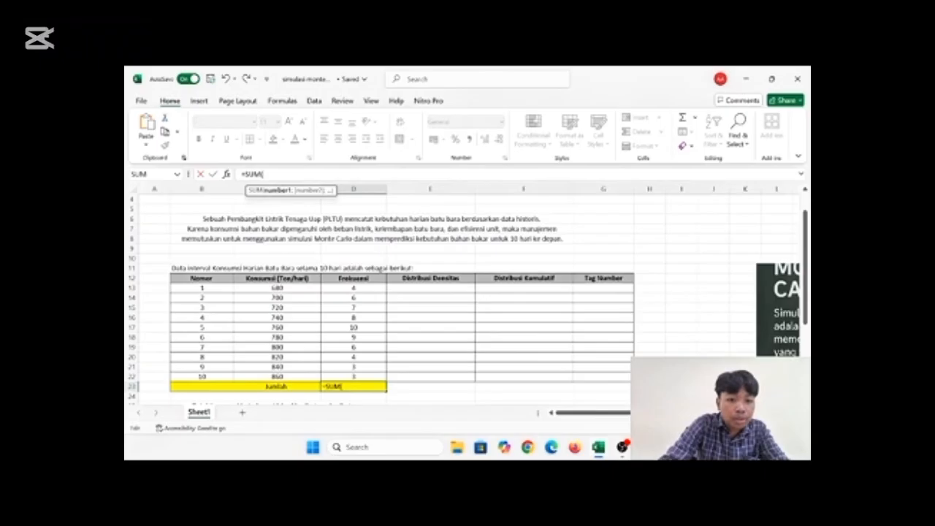
pyautogui.moveTo(338, 290); pyautogui.dragTo(341, 377)
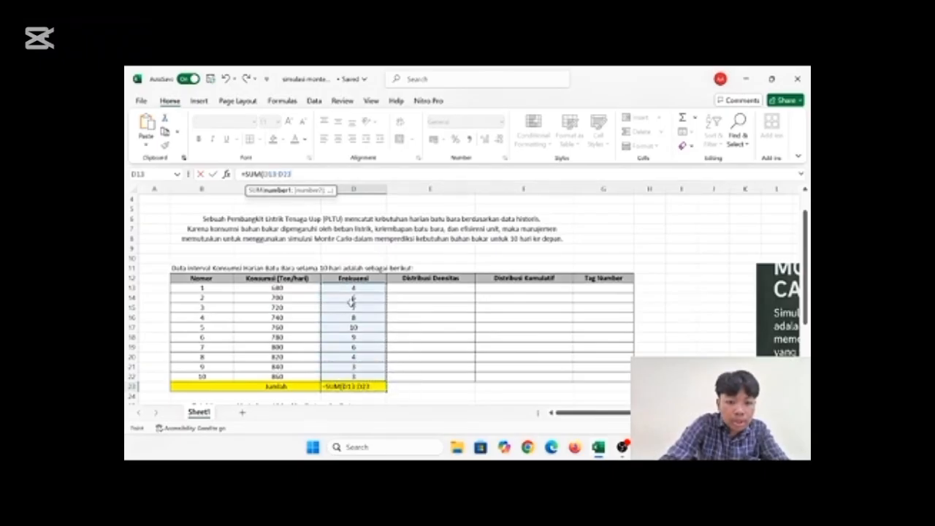
pyautogui.moveTo(342, 288); pyautogui.dragTo(344, 373)
pyautogui.press('Return')
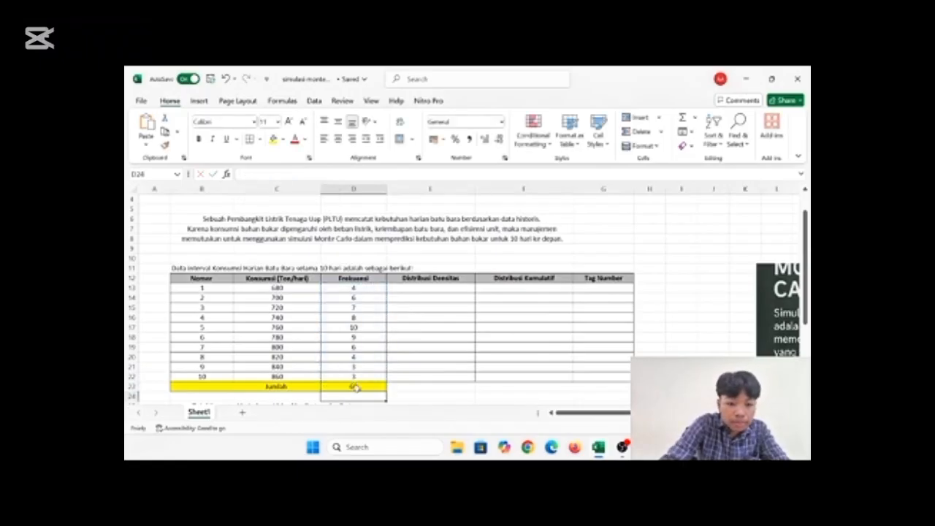
# Step: Calculate the first Distribusi Densitas value in E13 with the formula =D13/D23
pyautogui.click(422, 289)
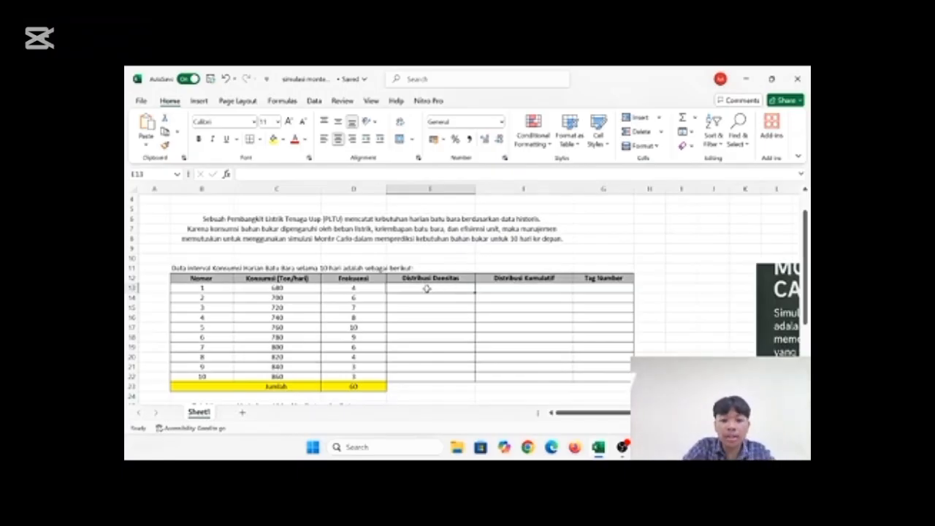
pyautogui.write('=')
pyautogui.click(366, 290)
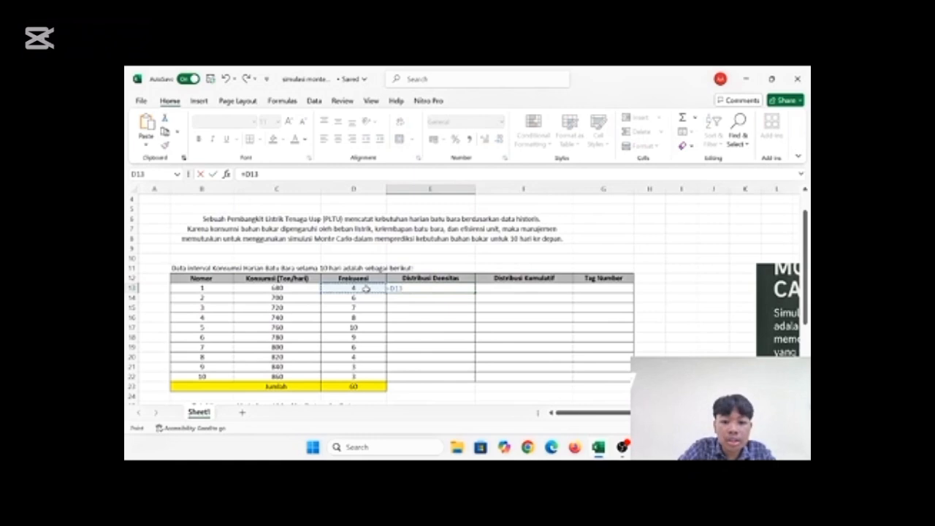
pyautogui.write('/')
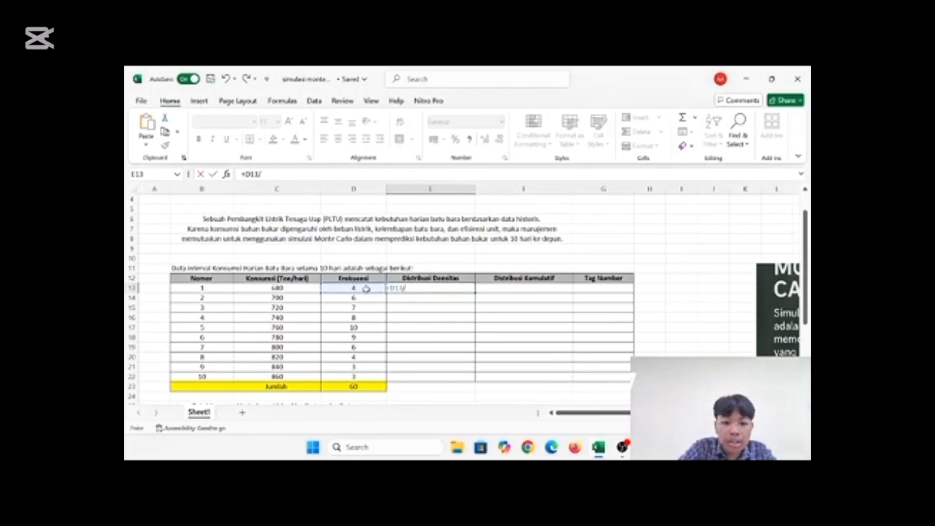
pyautogui.click(364, 386)
pyautogui.press('Return')
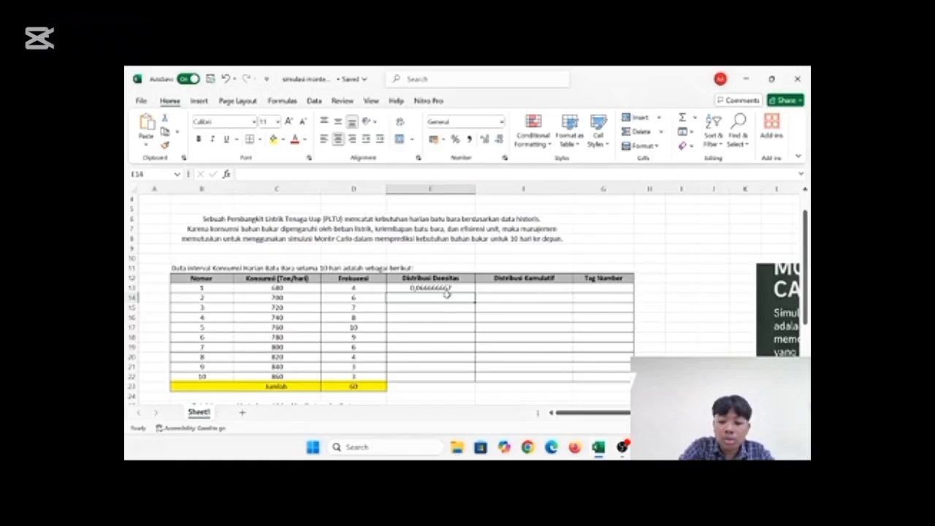
# Step: Enter =D14/$D$23 in E14, with an absolute reference to the total, for the second Distribusi Densitas value
pyautogui.write('=')
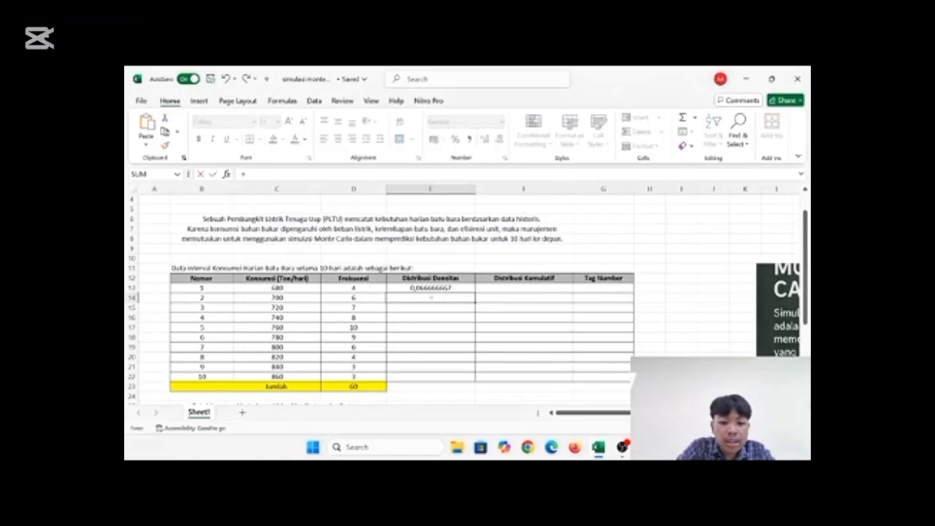
pyautogui.click(365, 299)
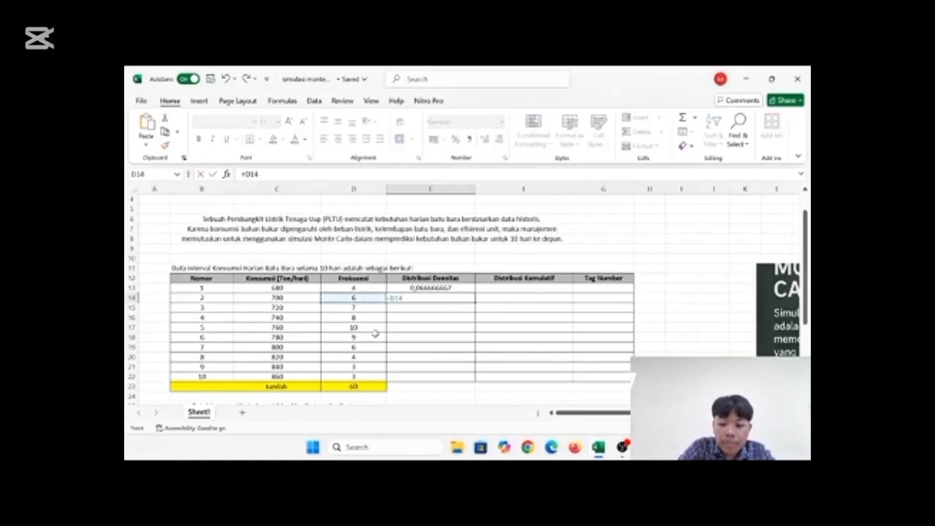
pyautogui.write('/')
pyautogui.click(358, 386)
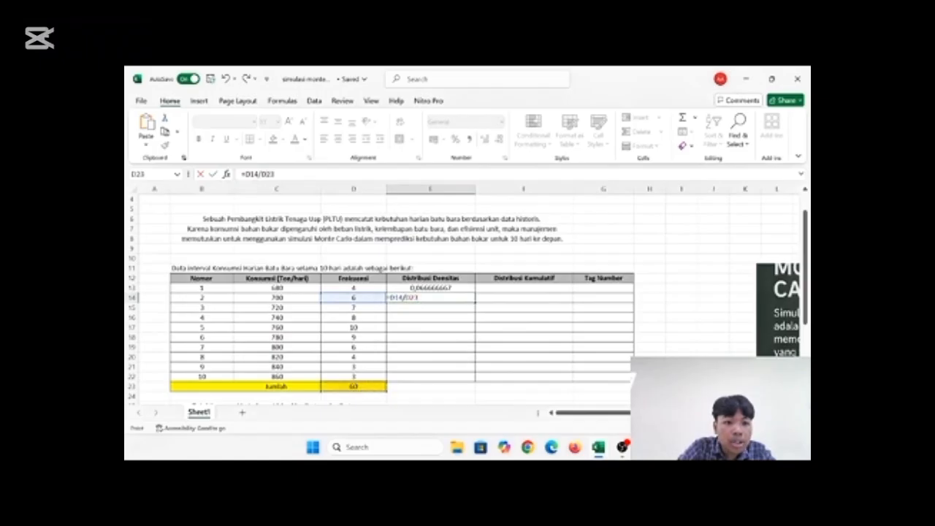
pyautogui.click(406, 298)
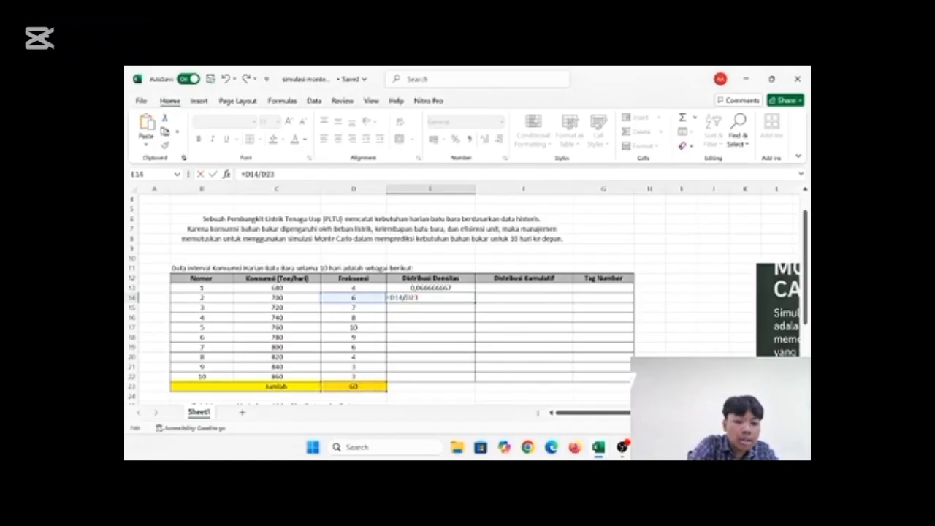
pyautogui.write('$')
pyautogui.press('Left')
pyautogui.press('Left')
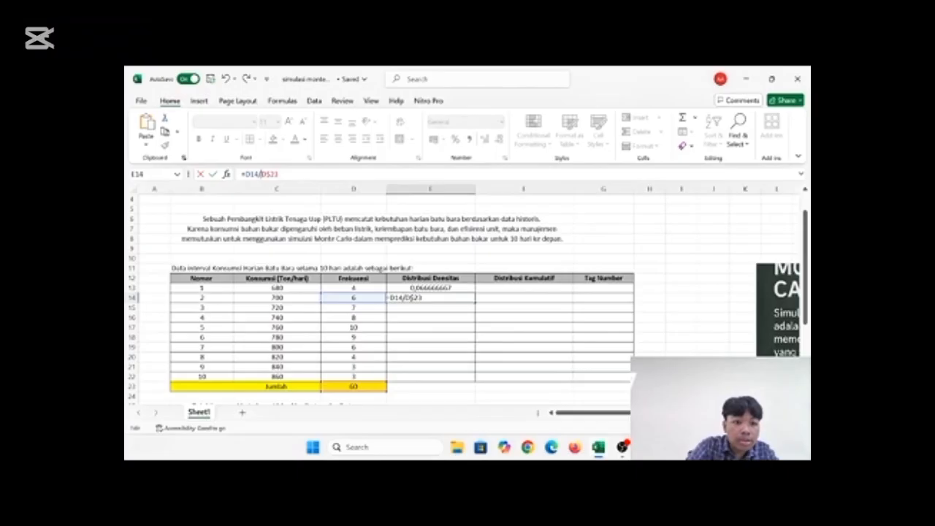
pyautogui.write('$')
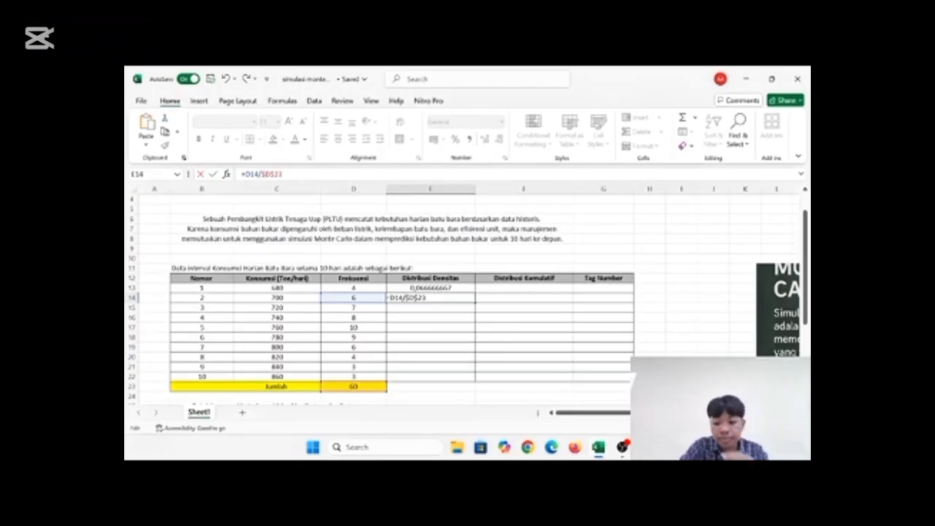
pyautogui.press('Return')
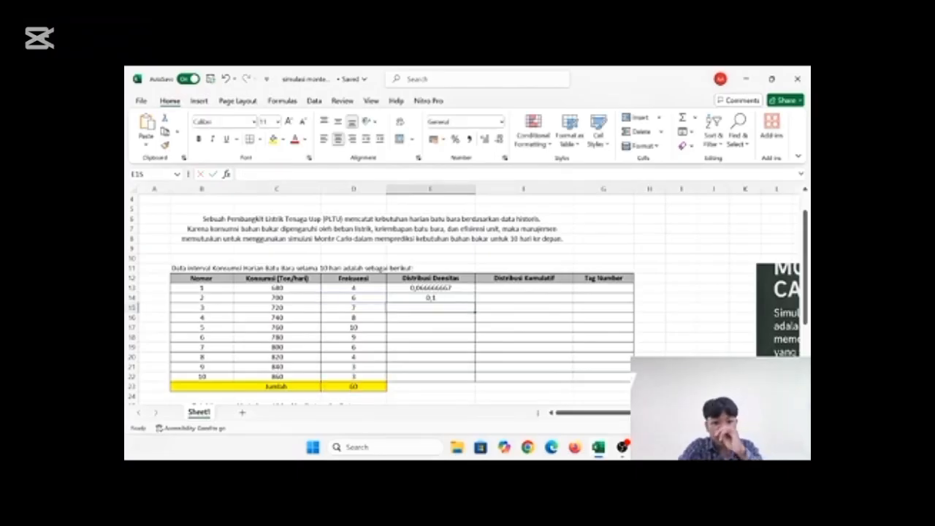
# Step: Fill the density formula from E14 down through E22
pyautogui.click(416, 297)
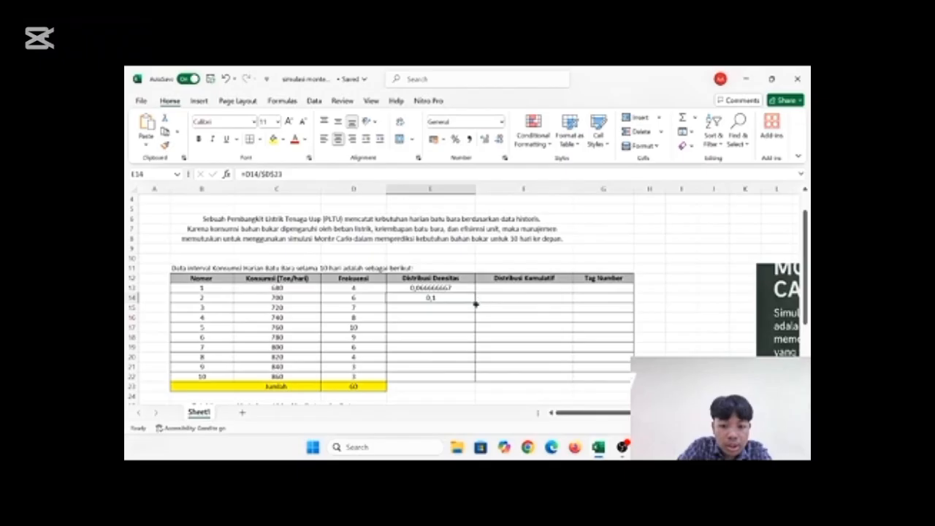
pyautogui.moveTo(476, 303); pyautogui.dragTo(456, 378)
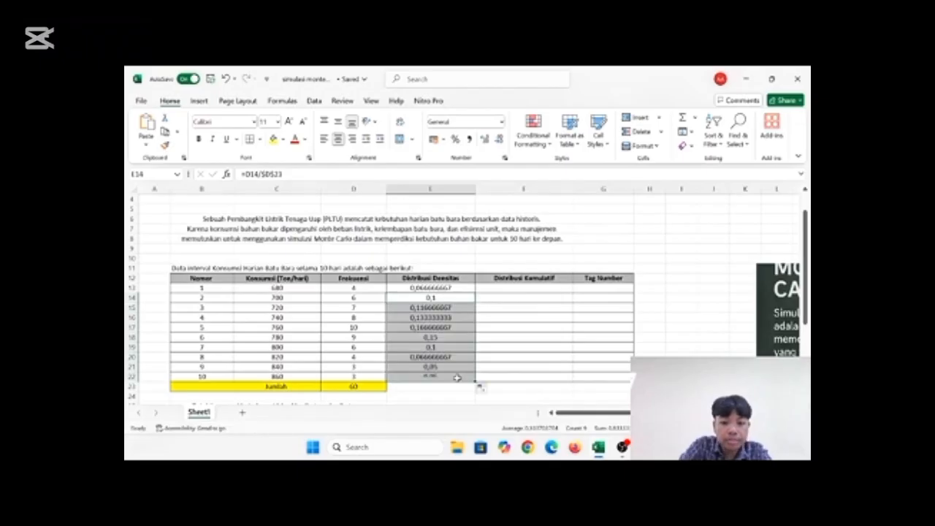
pyautogui.click(656, 335)
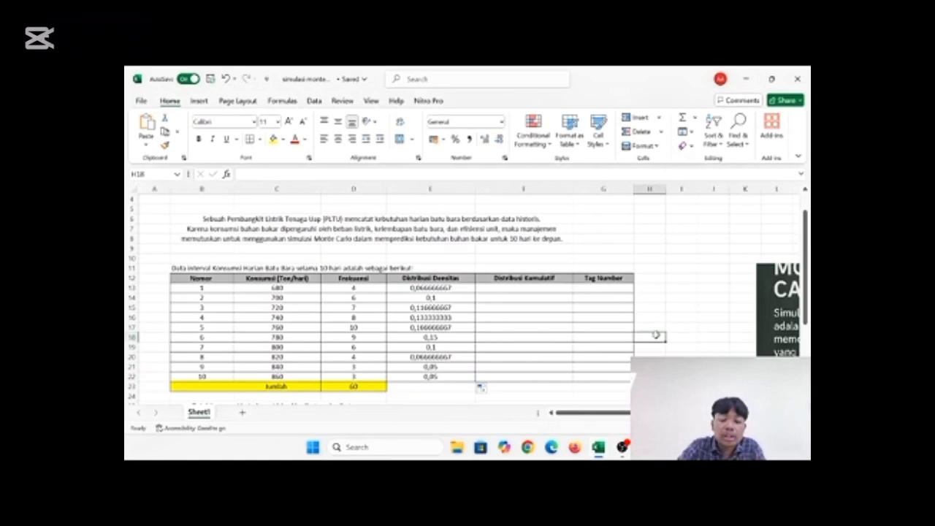
# Step: Set the first Distribusi Kumulatif cell F13 equal to the first density value with =E13
pyautogui.scroll(-2, 496, 289)
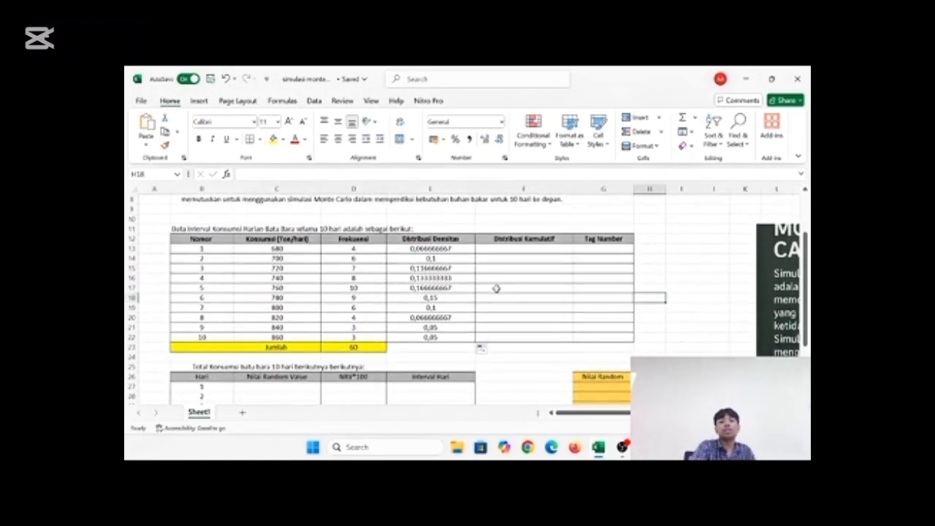
pyautogui.click(499, 249)
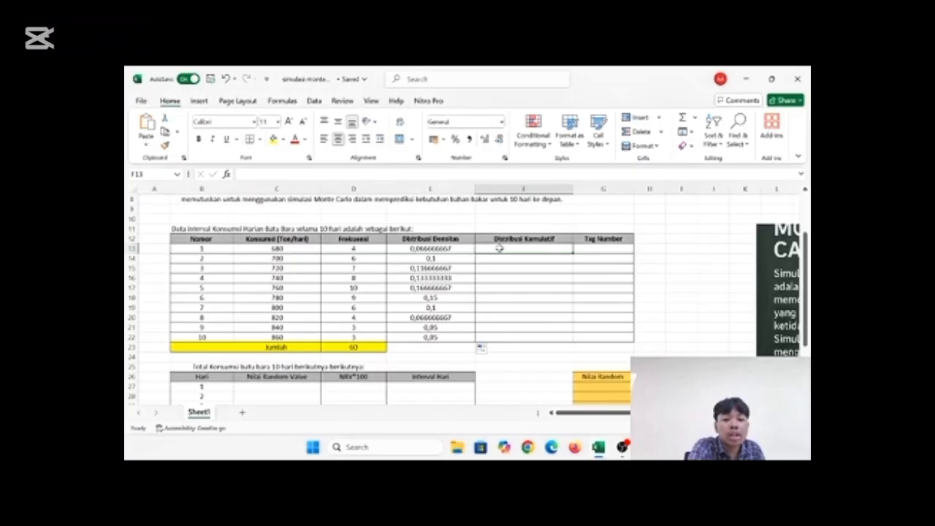
pyautogui.write('=')
pyautogui.click(460, 251)
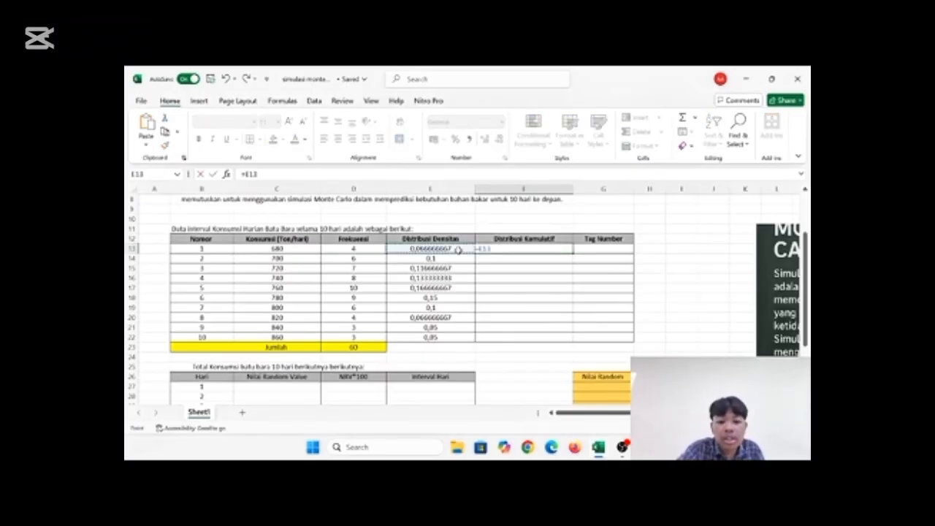
pyautogui.press('Return')
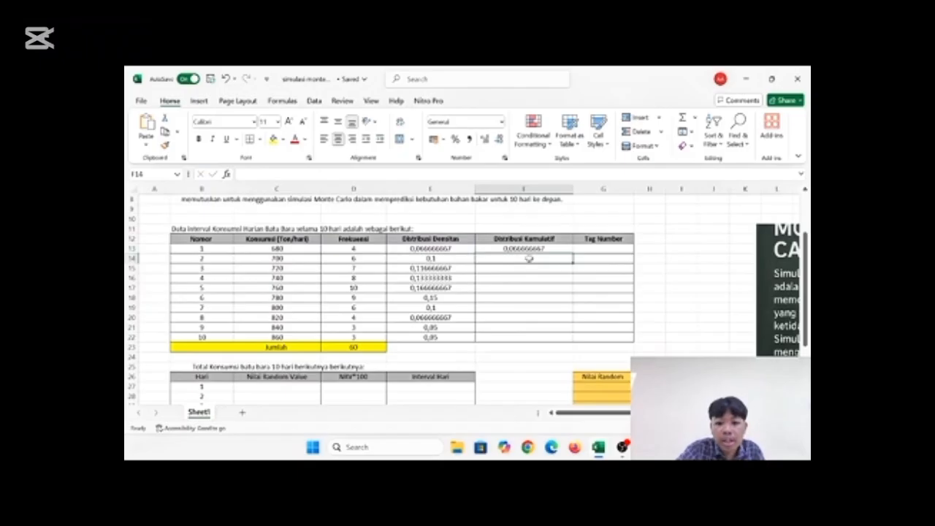
# Step: Enter =F13+E14 in F14 to calculate the second Distribusi Kumulatif value
pyautogui.write('=')
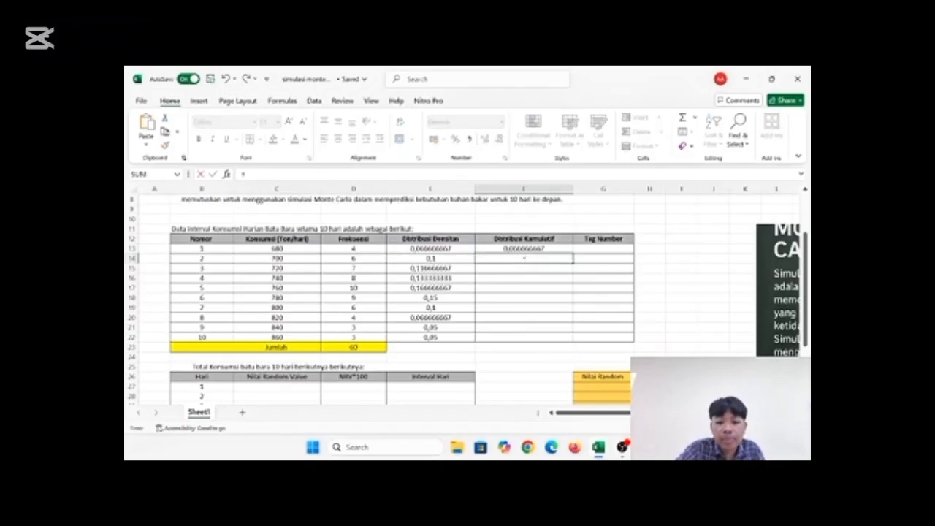
pyautogui.click(519, 249)
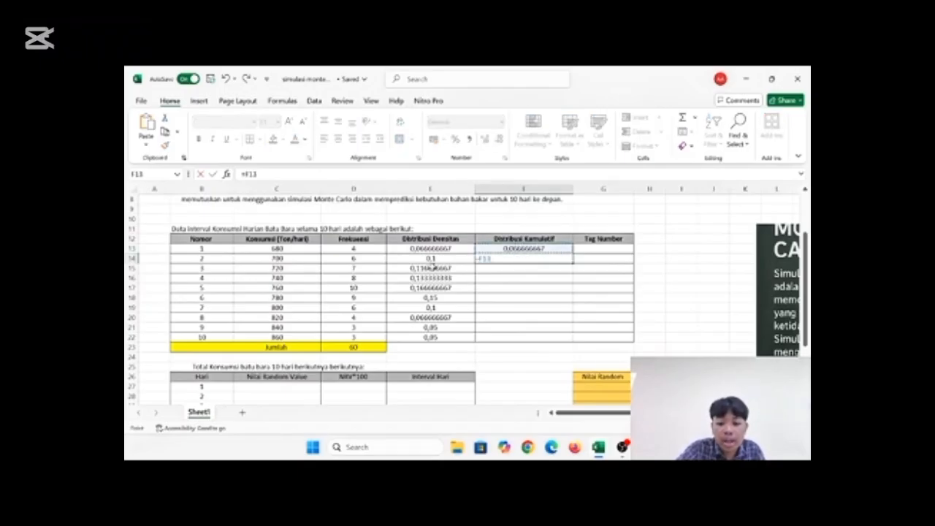
pyautogui.write('+')
pyautogui.click(426, 258)
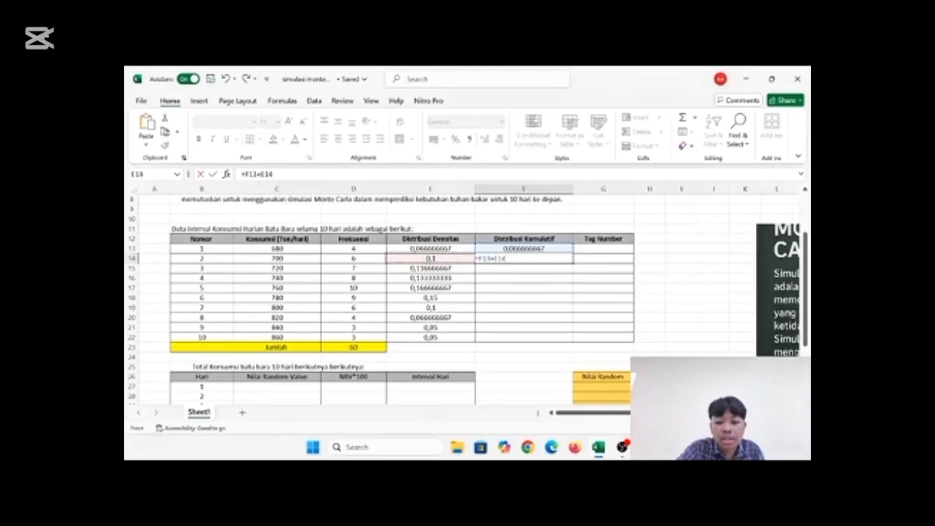
pyautogui.press('Return')
# Step: Fill the cumulative distribution formula from F14 down through F22
pyautogui.click(520, 260)
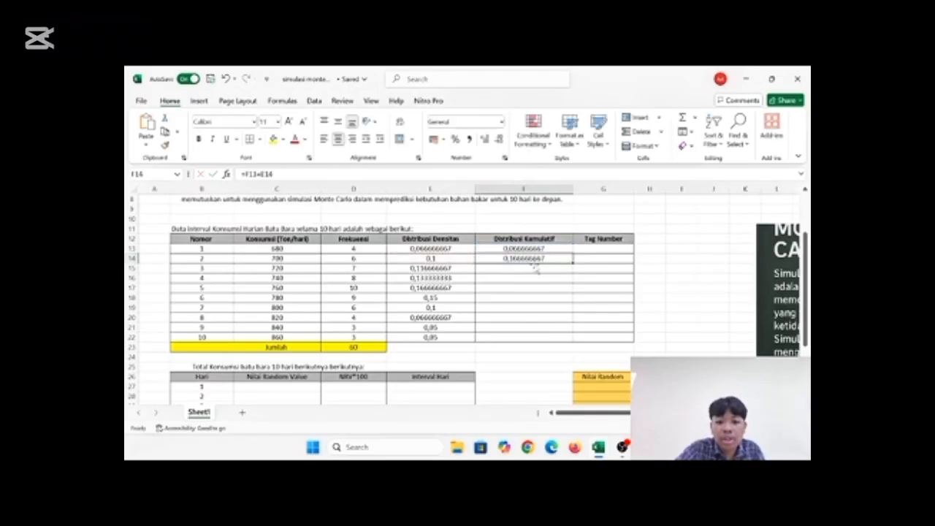
pyautogui.moveTo(573, 261); pyautogui.dragTo(574, 343)
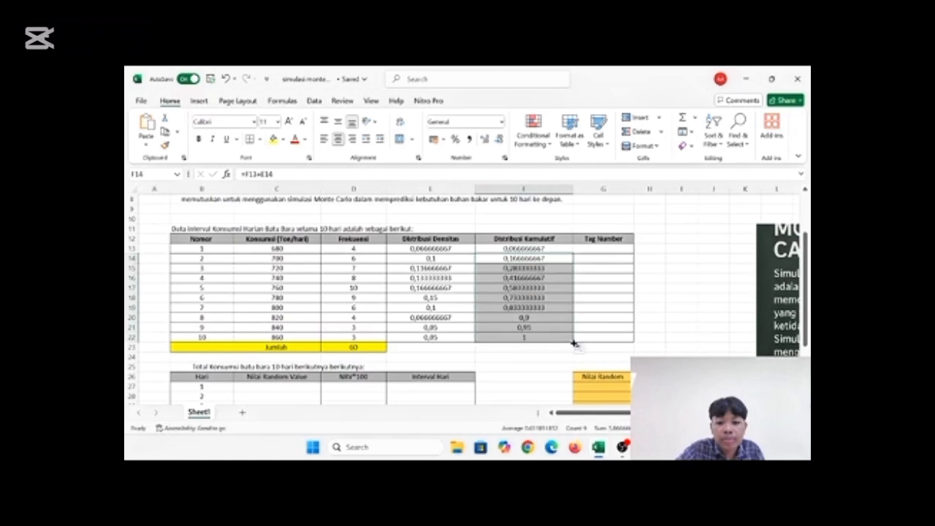
pyautogui.click(658, 320)
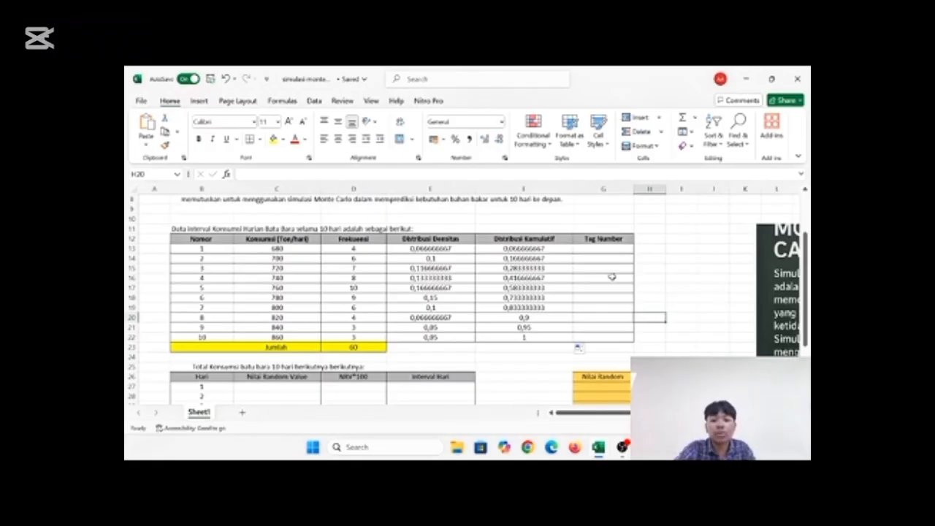
# Step: Enter the first two Tag Number ranges, 0-6 in G13 and 7-16 in G14
pyautogui.click(597, 251)
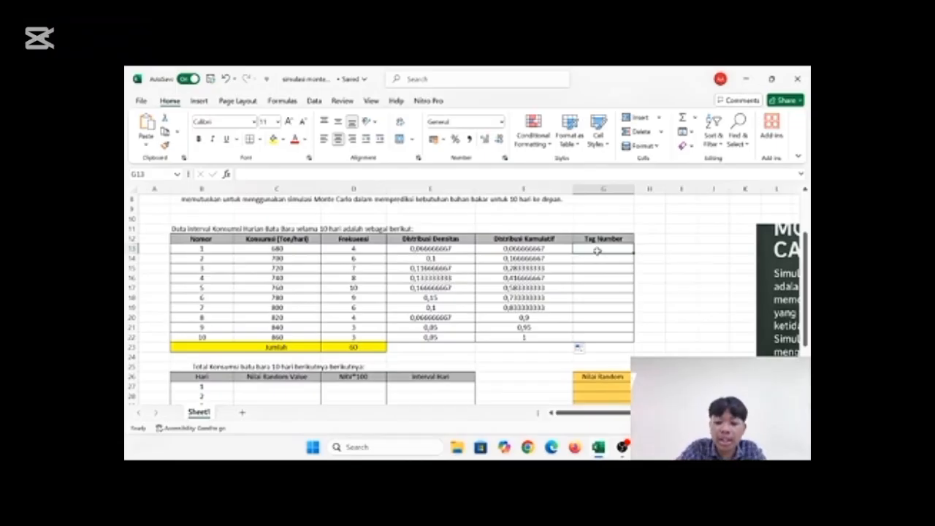
pyautogui.write('0')
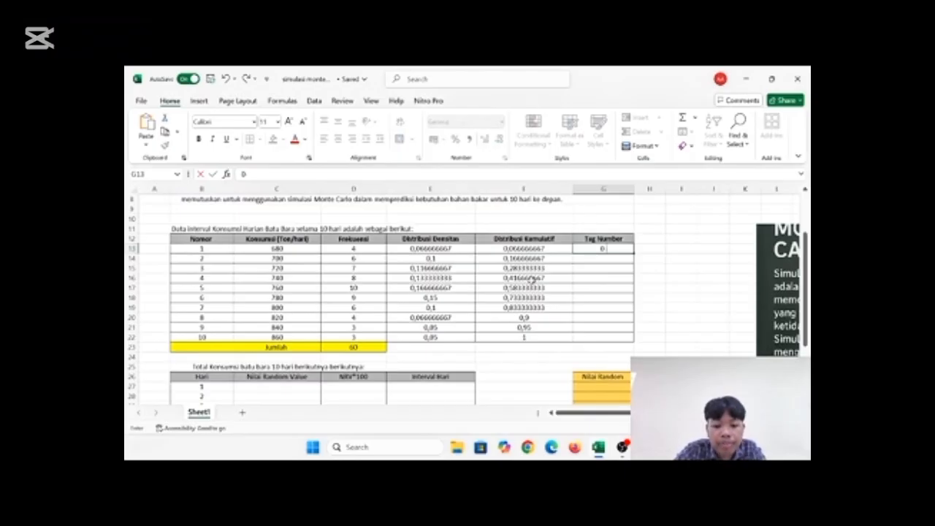
pyautogui.write(',6')
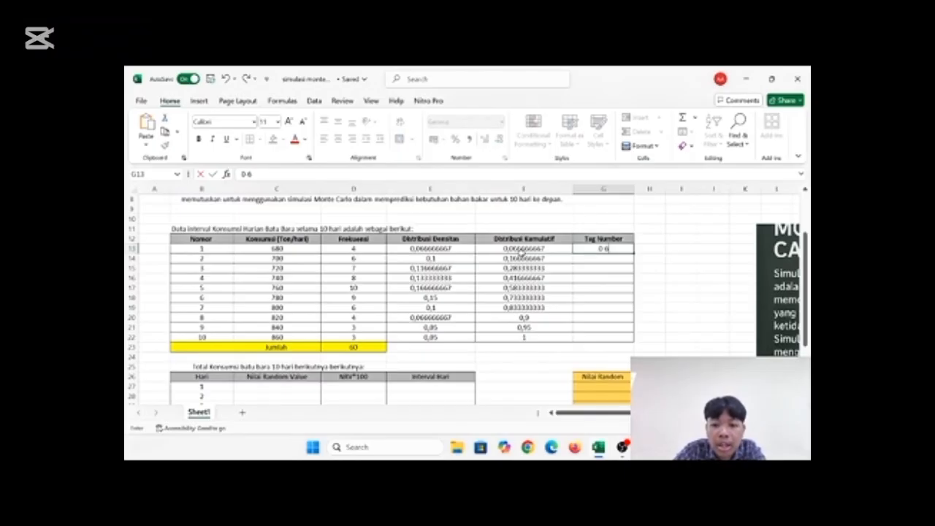
pyautogui.click(591, 258)
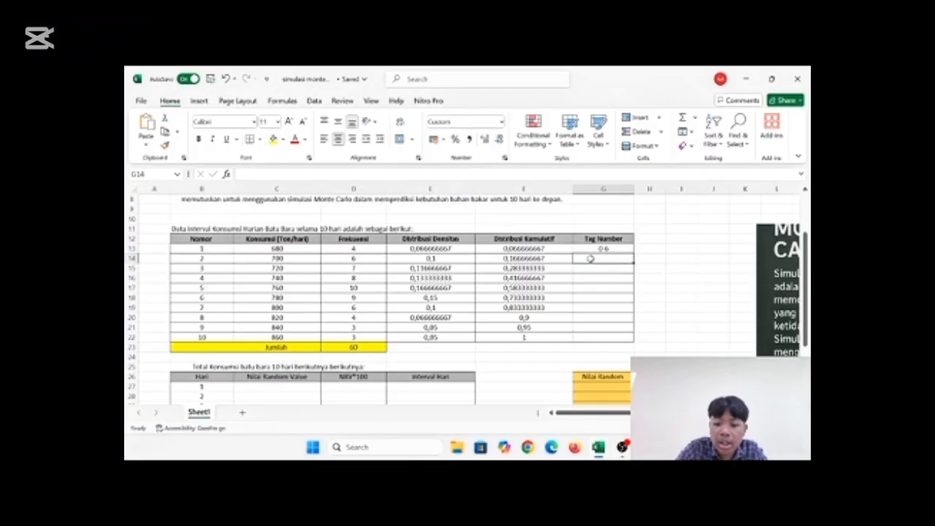
pyautogui.write('7')
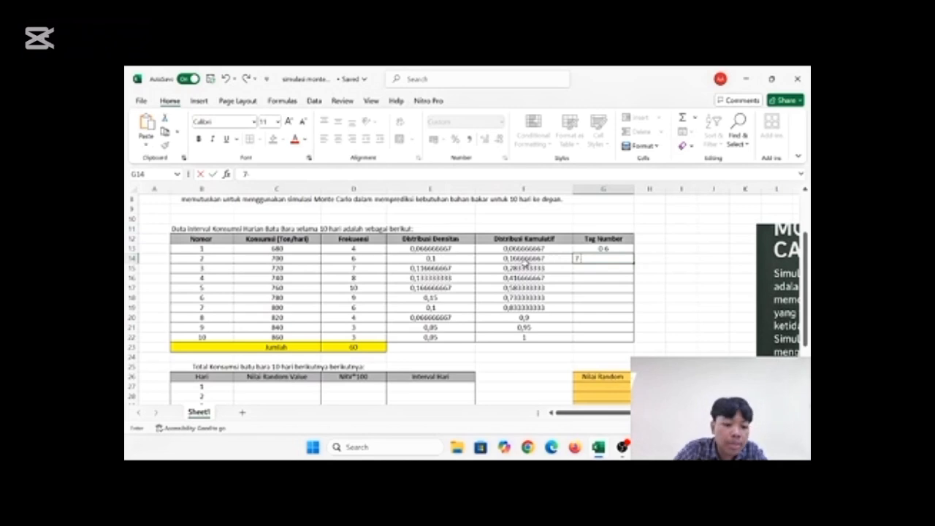
pyautogui.write('-16')
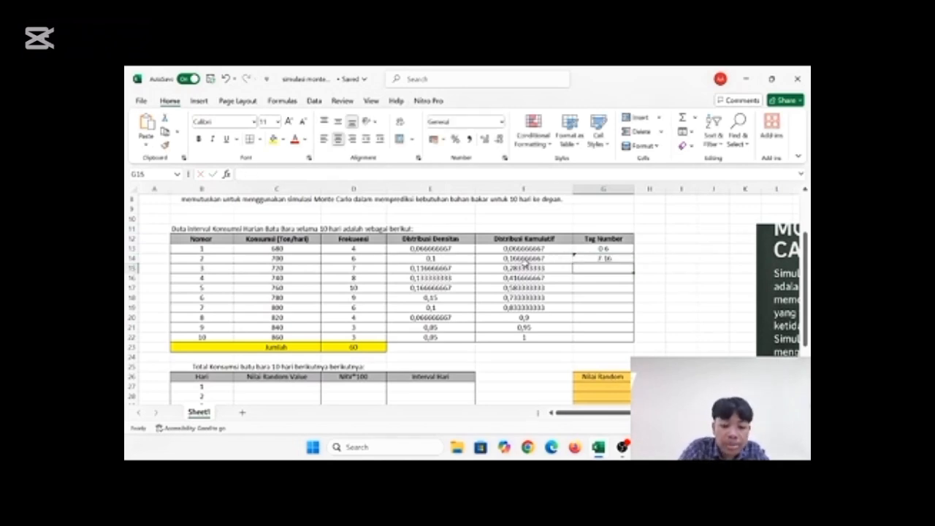
# Step: Enter the Tag Number ranges 17-28 in G15 and 29-41 in G16
pyautogui.write('17')
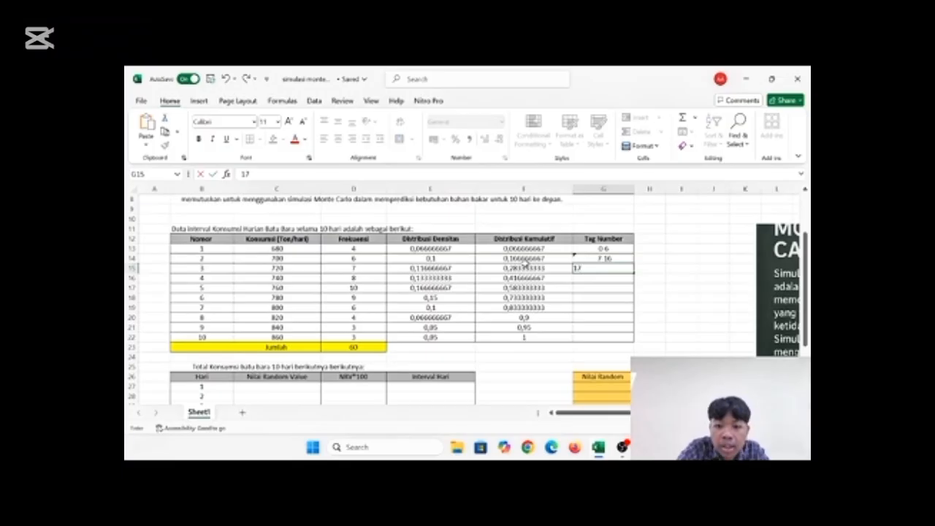
pyautogui.write('-28')
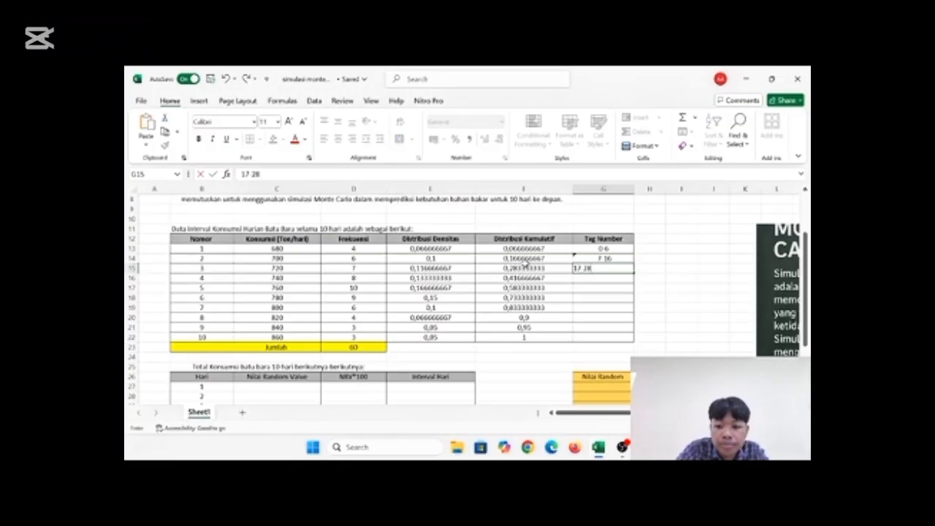
pyautogui.press('Return')
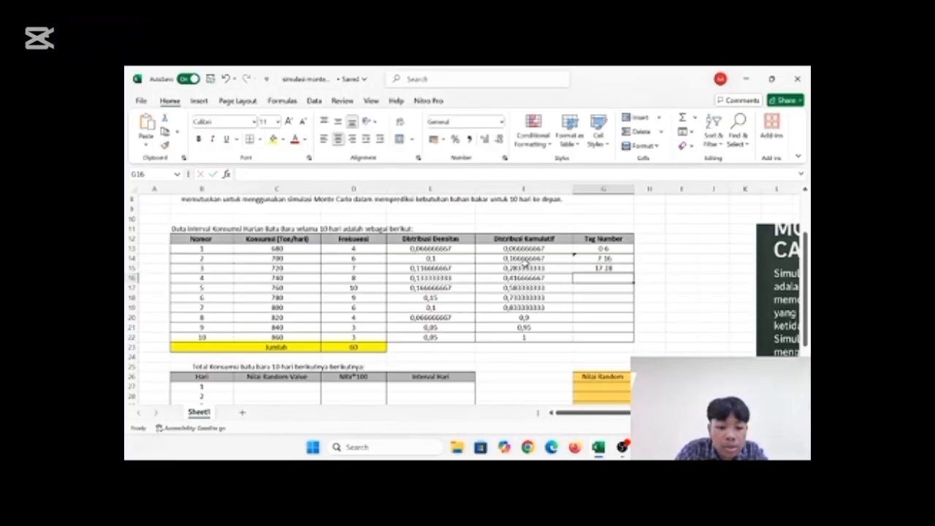
pyautogui.write('29')
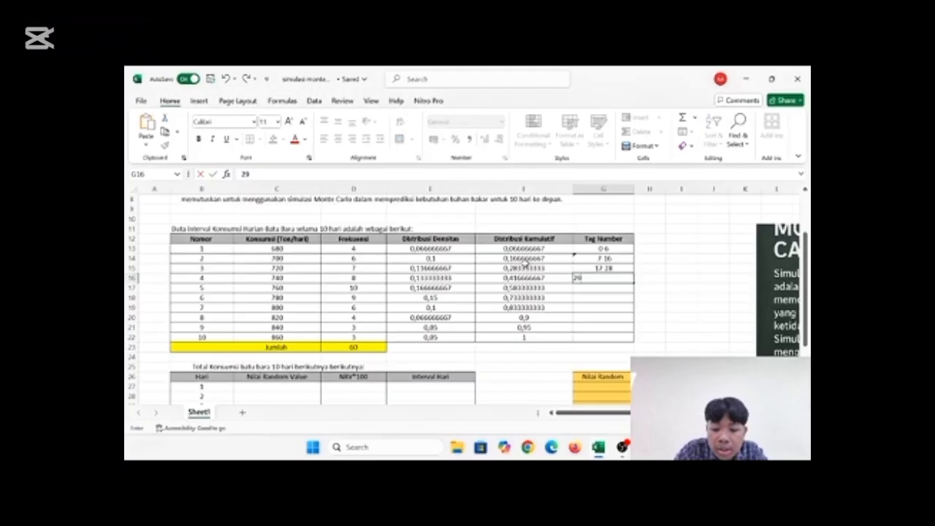
pyautogui.write('-41')
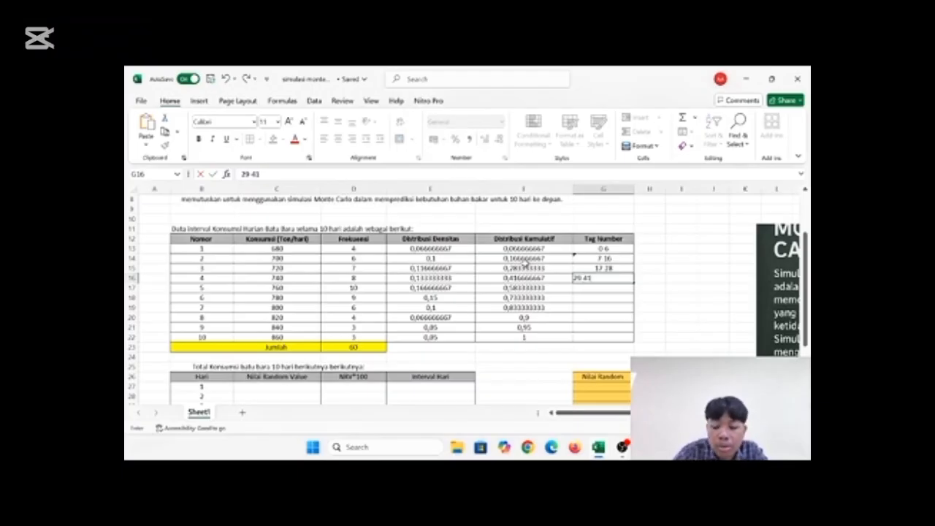
pyautogui.press('Return')
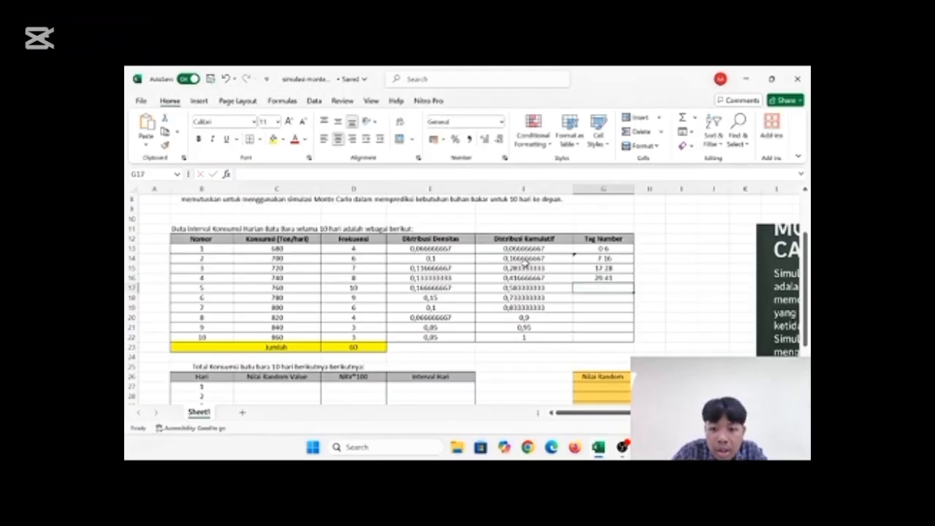
# Step: Enter the Tag Number ranges 42-58 in G17 and 59-73 in G18
pyautogui.write('42')
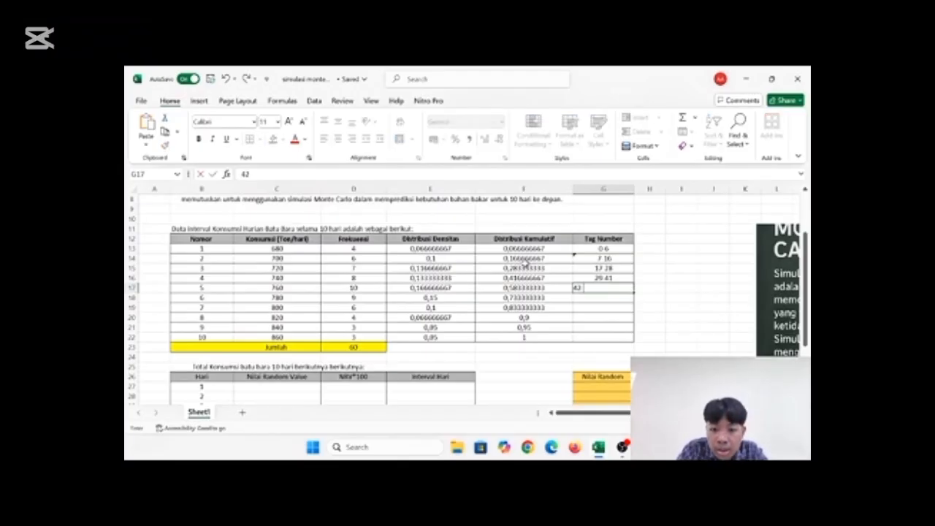
pyautogui.write('-58')
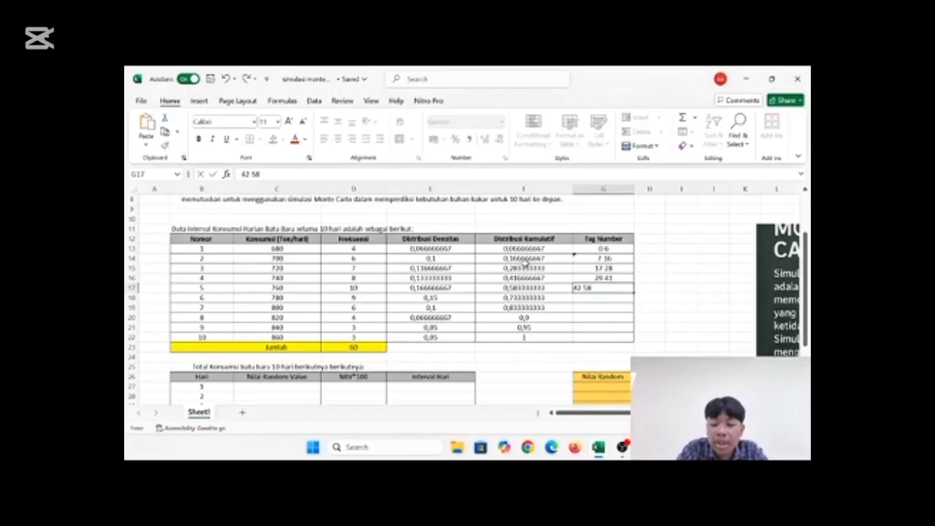
pyautogui.press('Return')
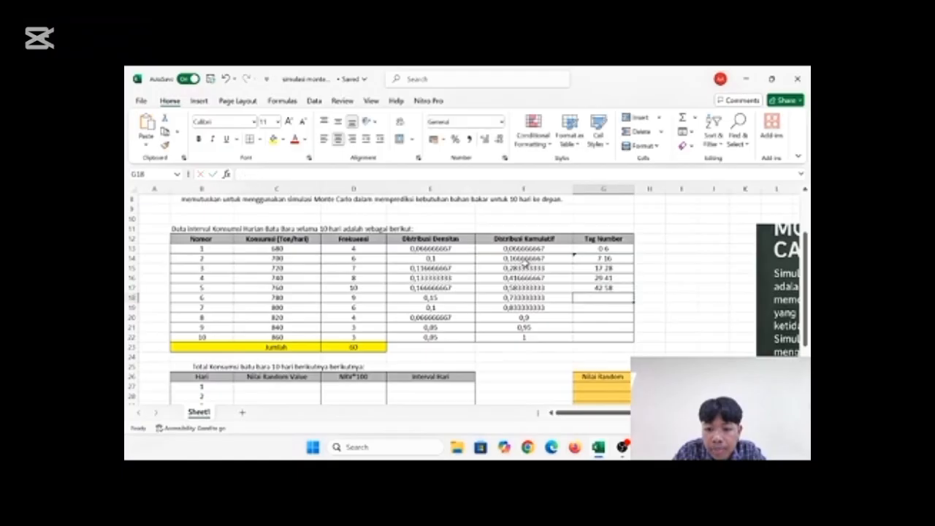
pyautogui.write('59')
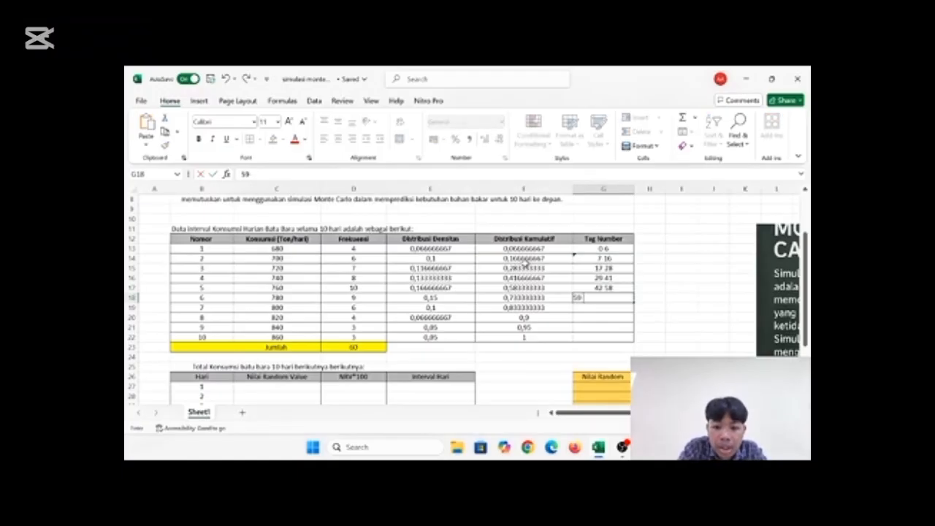
pyautogui.write('-73')
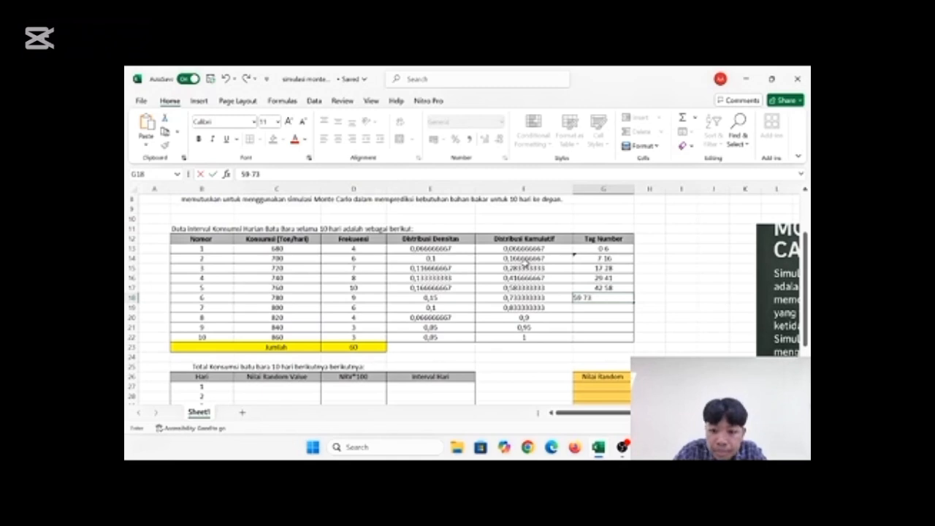
pyautogui.press('Return')
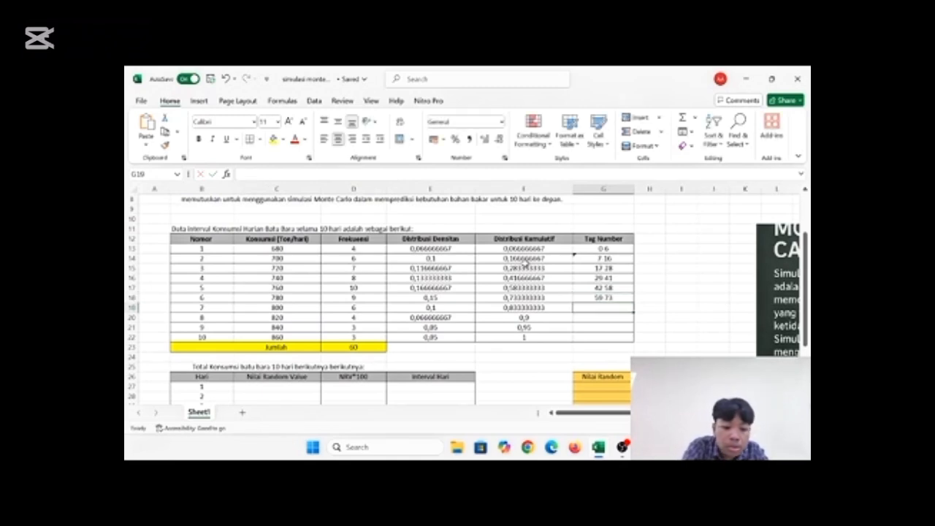
# Step: Enter the Tag Number ranges 74-83 in G19 and 84-90 in G20
pyautogui.write('74')
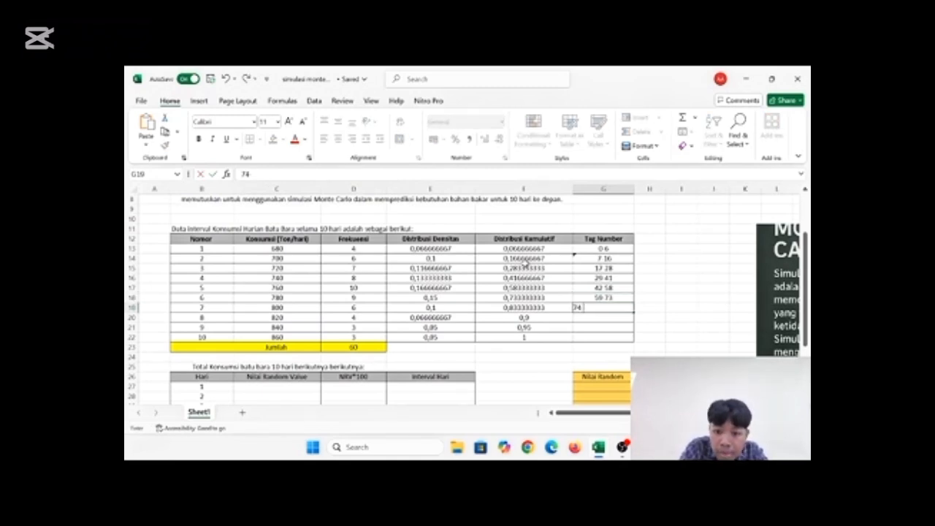
pyautogui.write('-83')
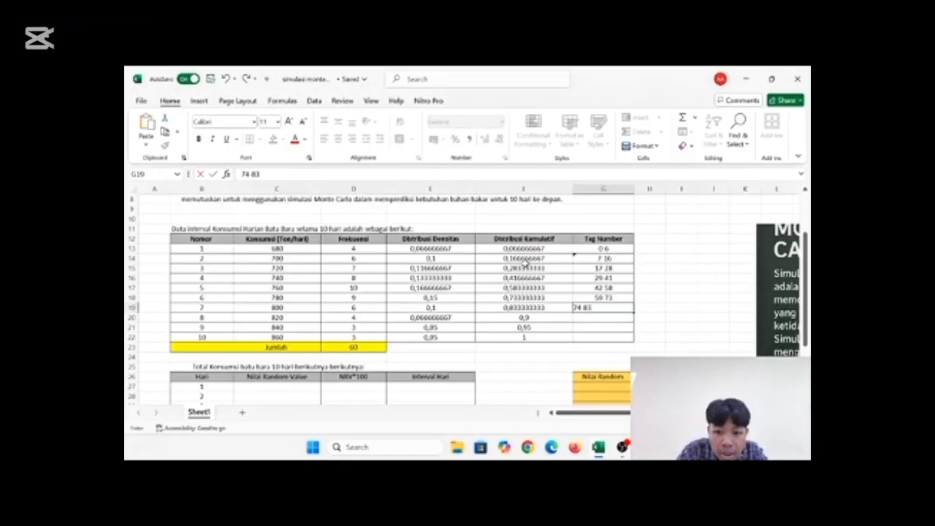
pyautogui.press('Return')
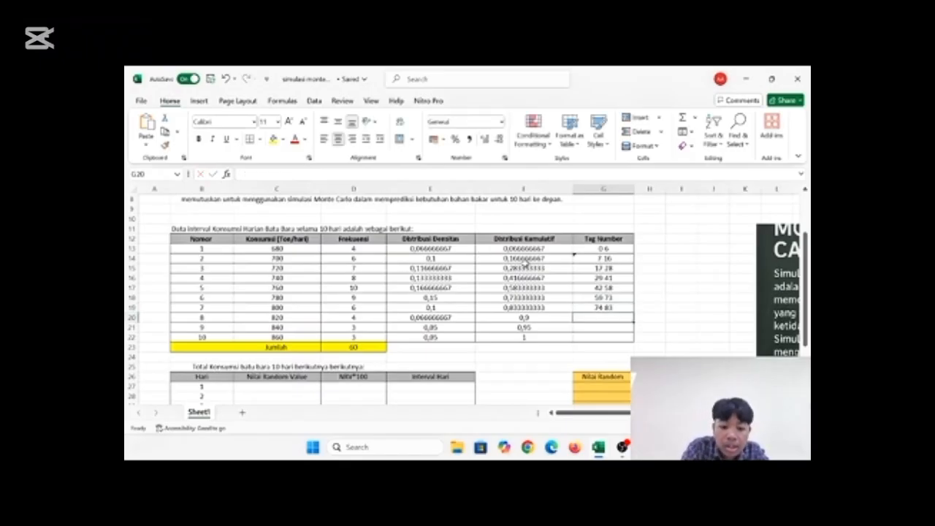
pyautogui.write('84')
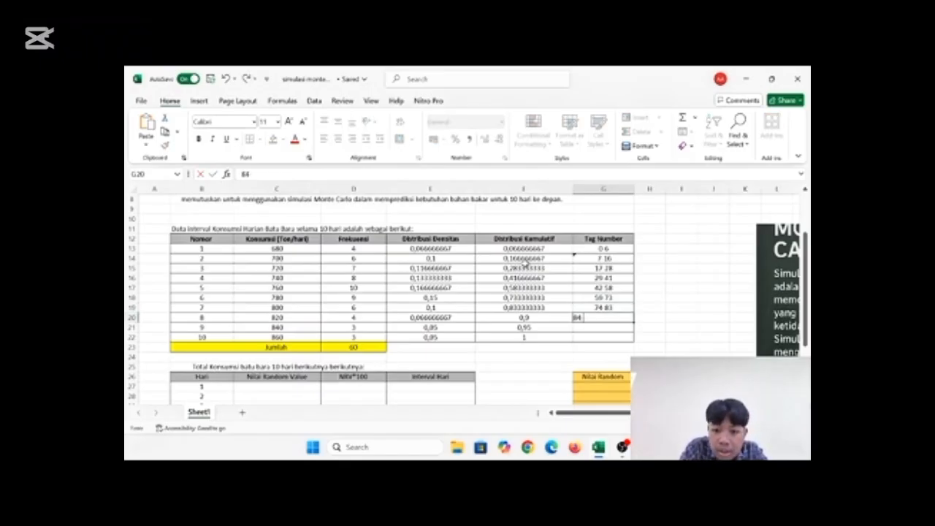
pyautogui.write('-9')
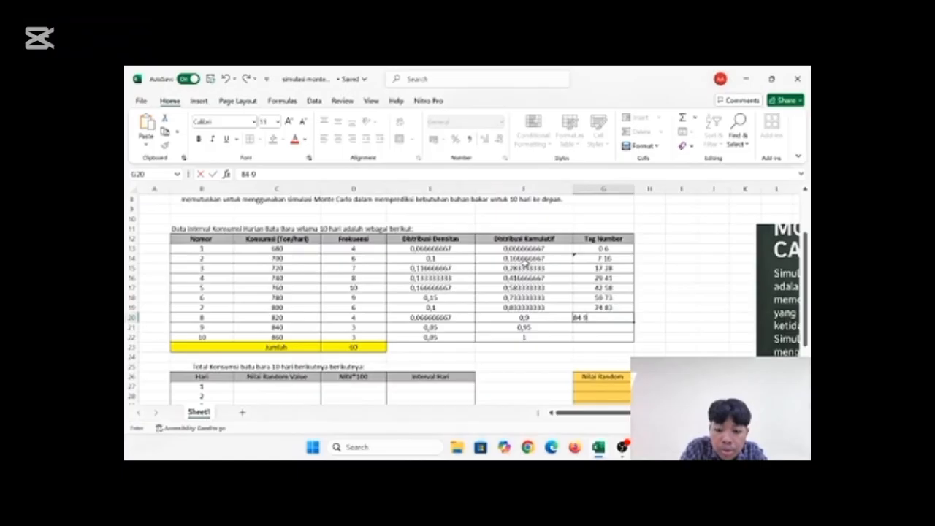
pyautogui.write('0')
pyautogui.press('Return')
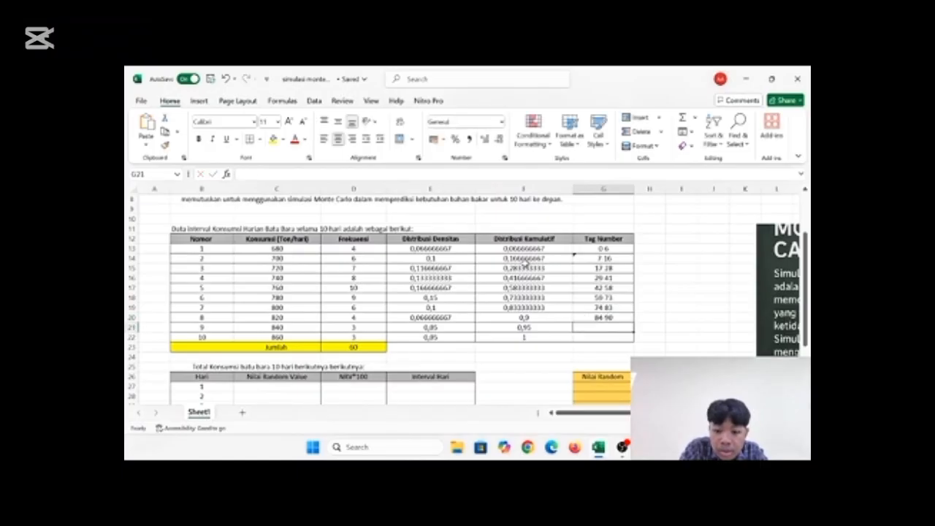
# Step: Enter the Tag Number ranges 91-95 in G21 and 96-100 in G22
pyautogui.write('9')
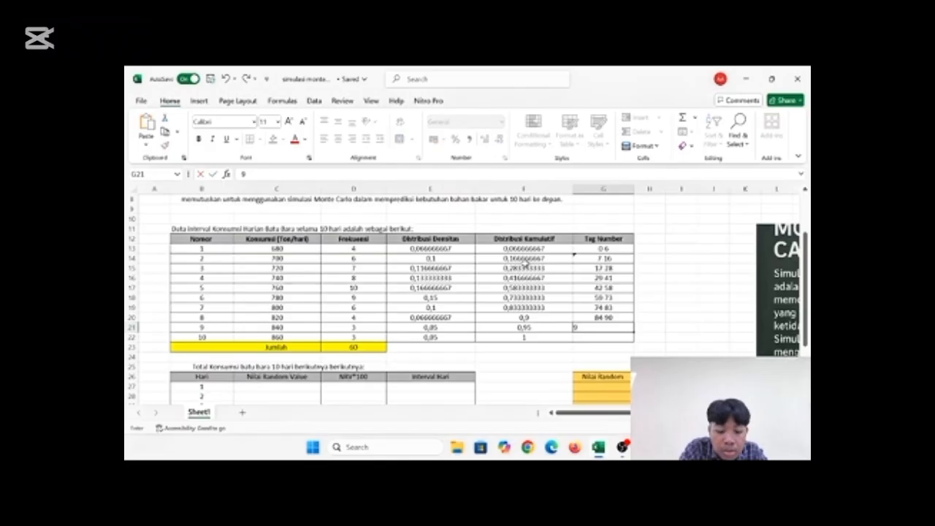
pyautogui.write('1')
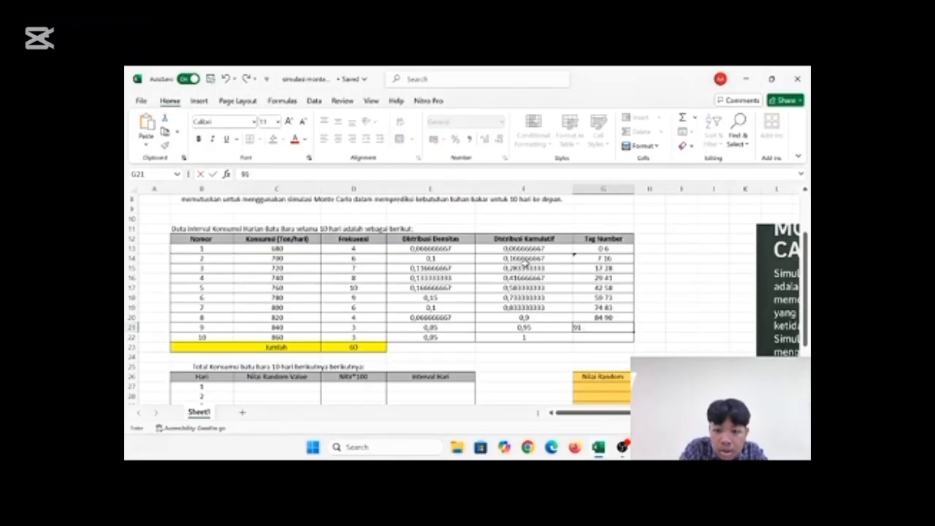
pyautogui.write(' 95')
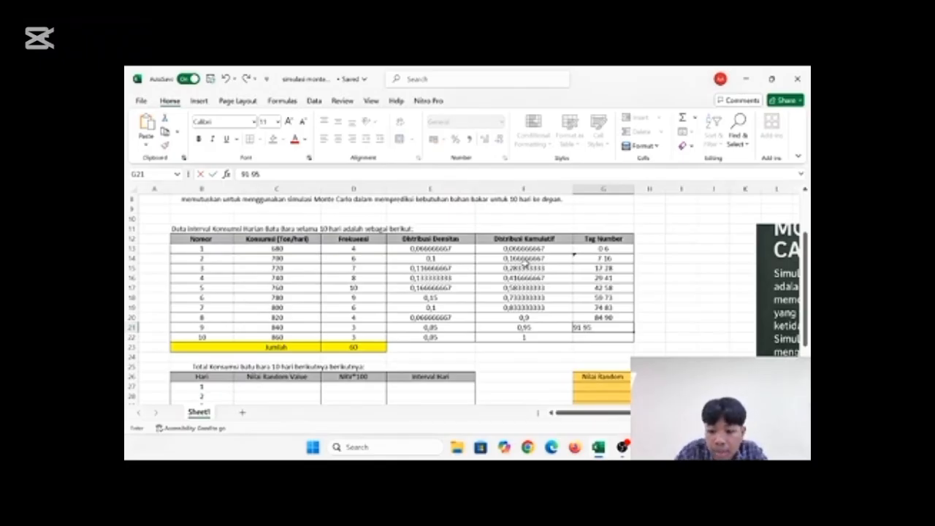
pyautogui.press('Return')
pyautogui.write('9')
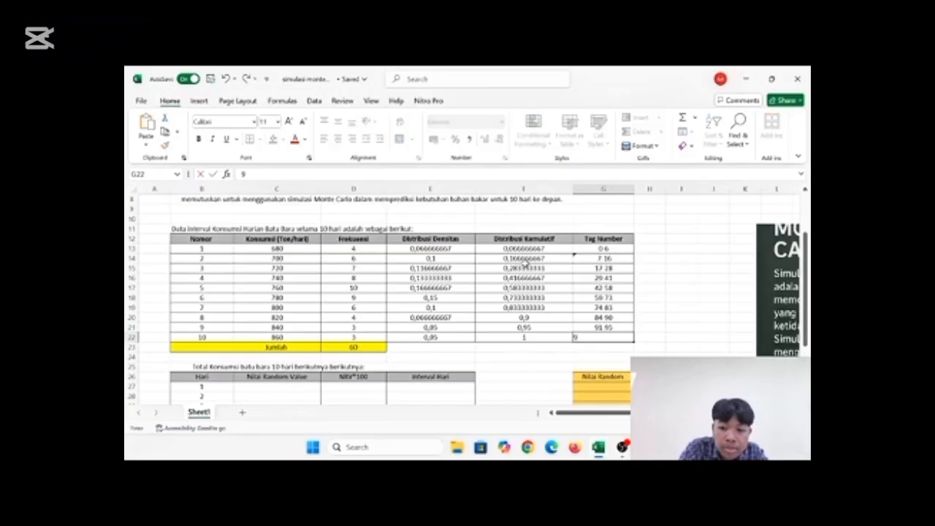
pyautogui.write('6')
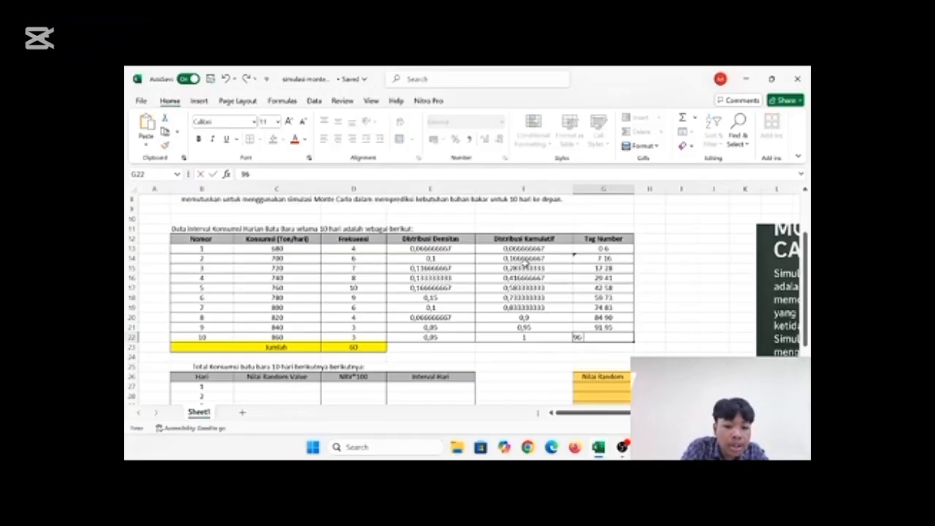
pyautogui.write(' 19')
pyautogui.press('BackSpace')
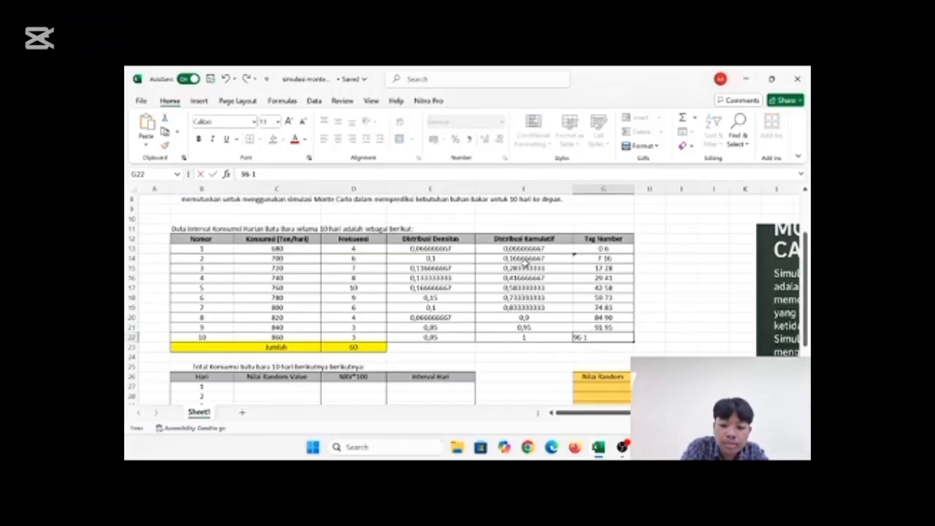
pyautogui.write('00')
pyautogui.press('Return')
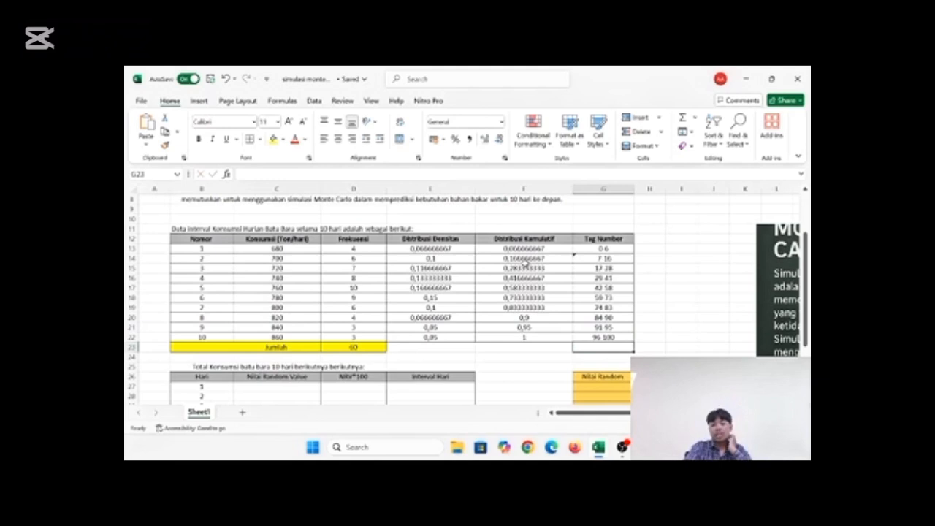
pyautogui.click(523, 268)
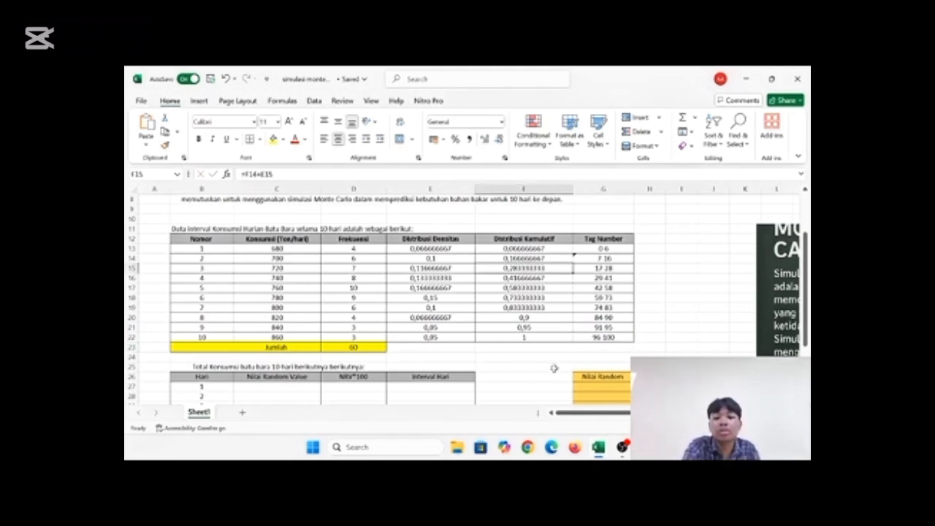
pyautogui.scroll(-4, 600, 369)
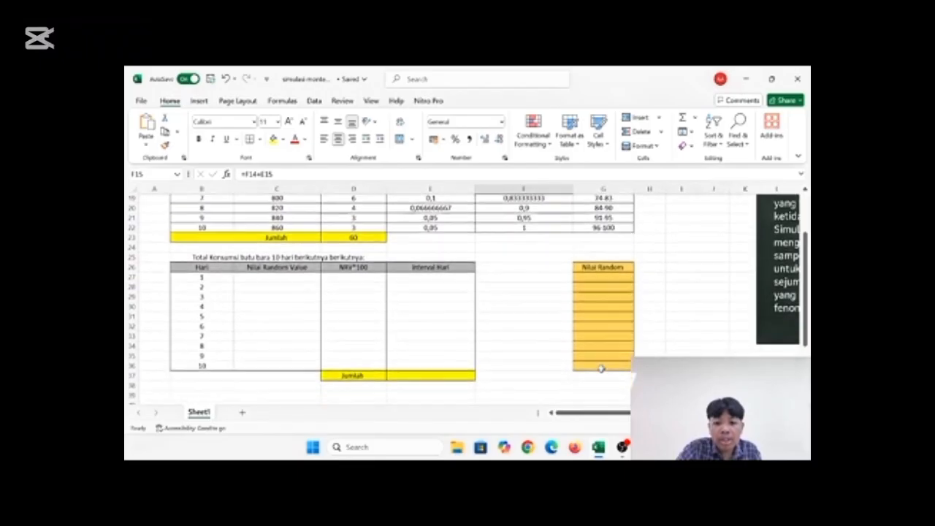
pyautogui.scroll(-1, 601, 369)
pyautogui.scroll(2, 601, 369)
pyautogui.scroll(-2, 600, 369)
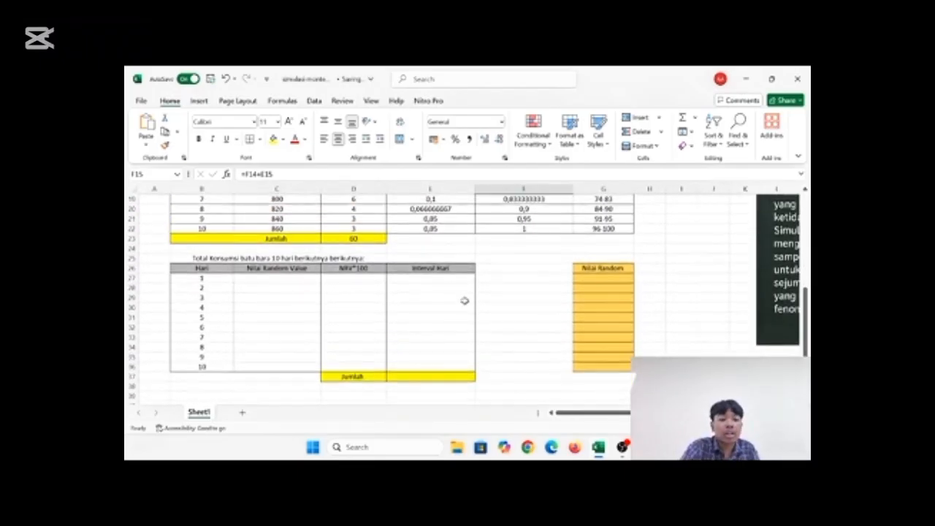
pyautogui.scroll(3, 464, 300)
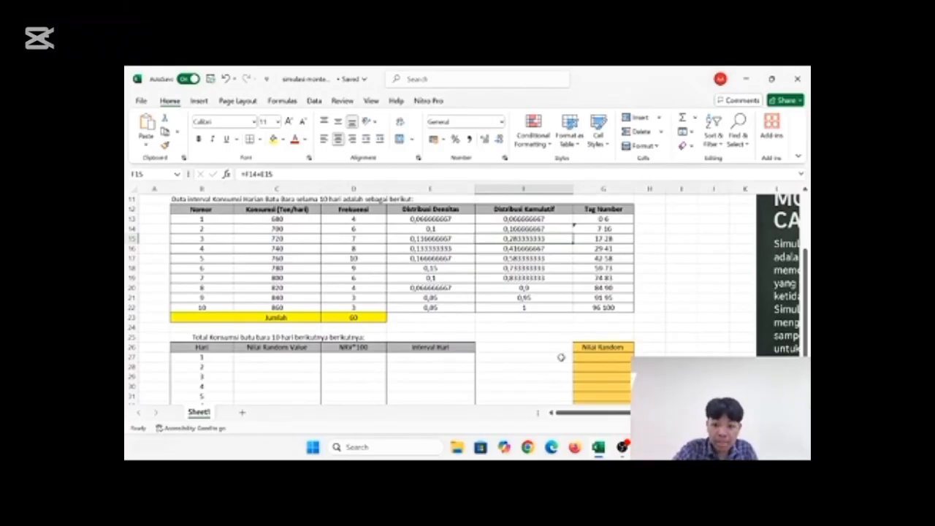
# Step: Try the formula =RAND in G27, the first cell of the Nilai Random column
pyautogui.scroll(-3, 561, 357)
pyautogui.click(606, 270)
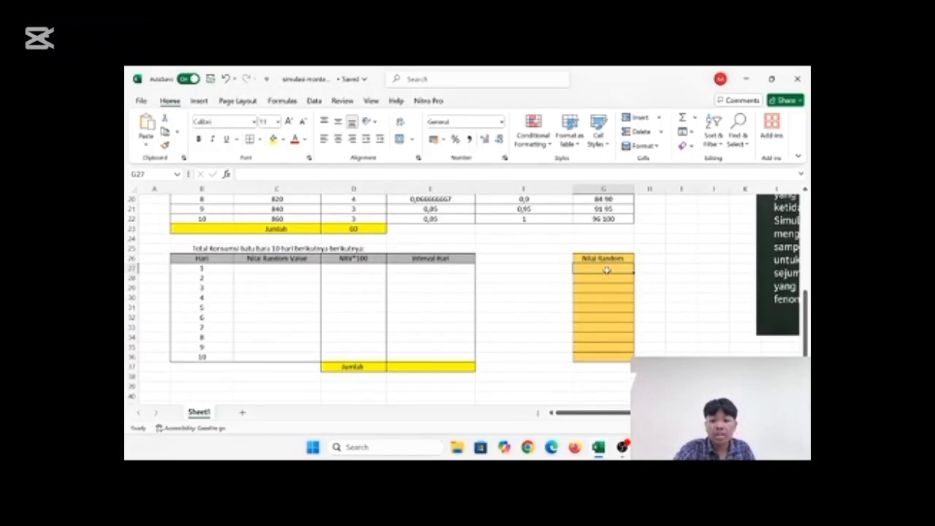
pyautogui.write('=')
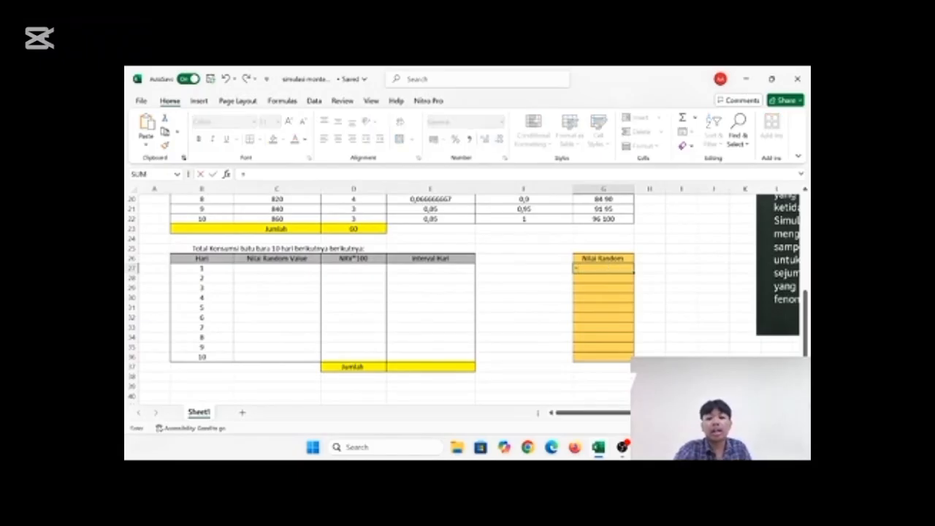
pyautogui.write('RAN')
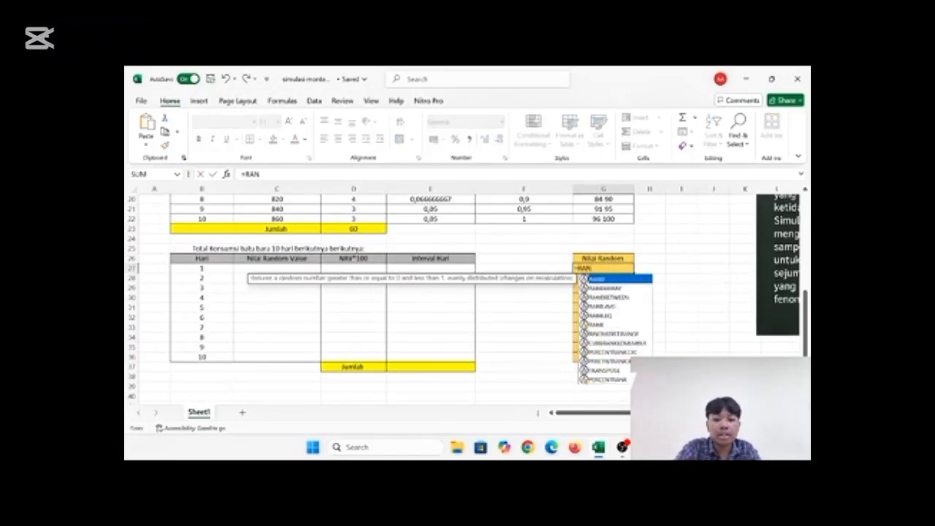
pyautogui.write('D')
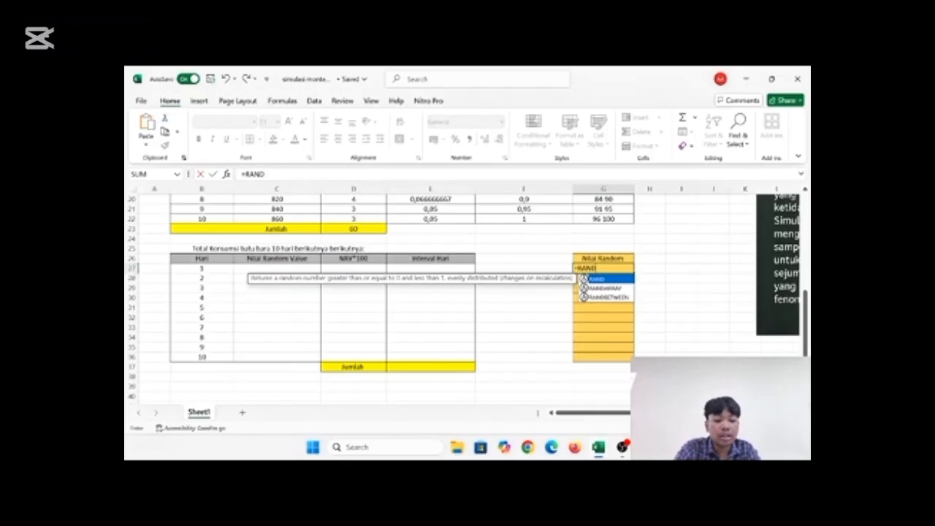
pyautogui.press('Left')
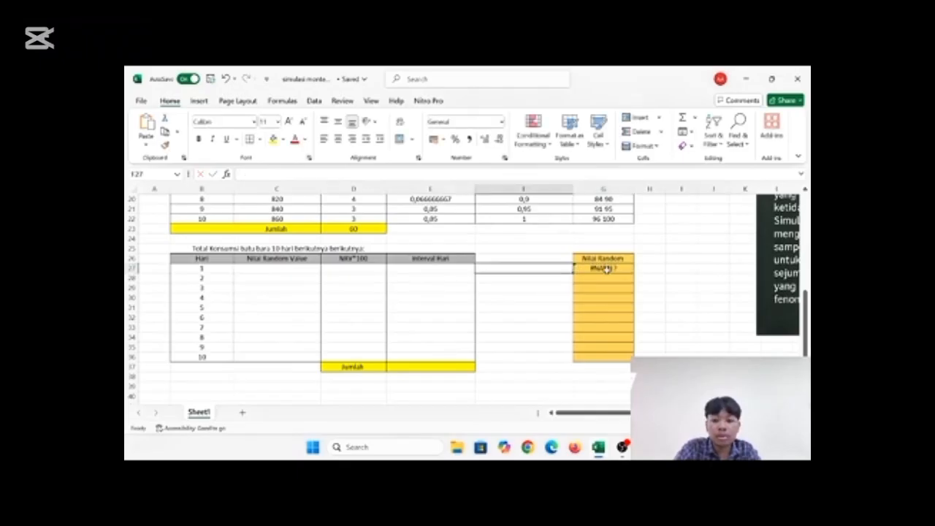
# Step: Enter the formula =RAND() in G27 to generate the first random value
pyautogui.click(607, 268)
pyautogui.write('=')
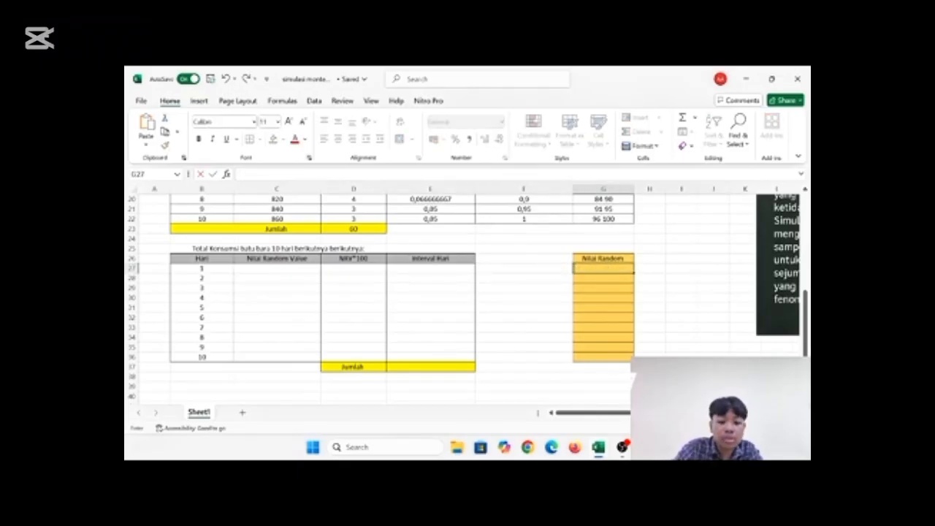
pyautogui.write('RA')
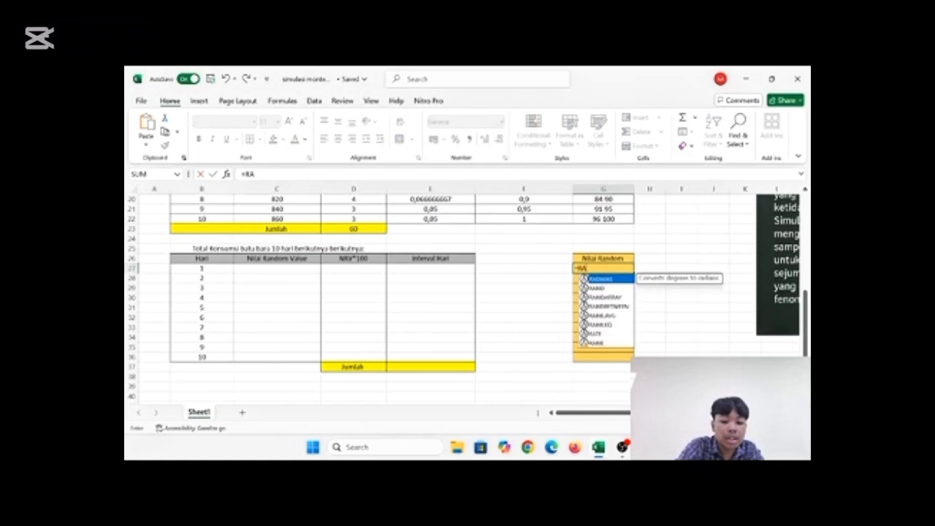
pyautogui.write('ND')
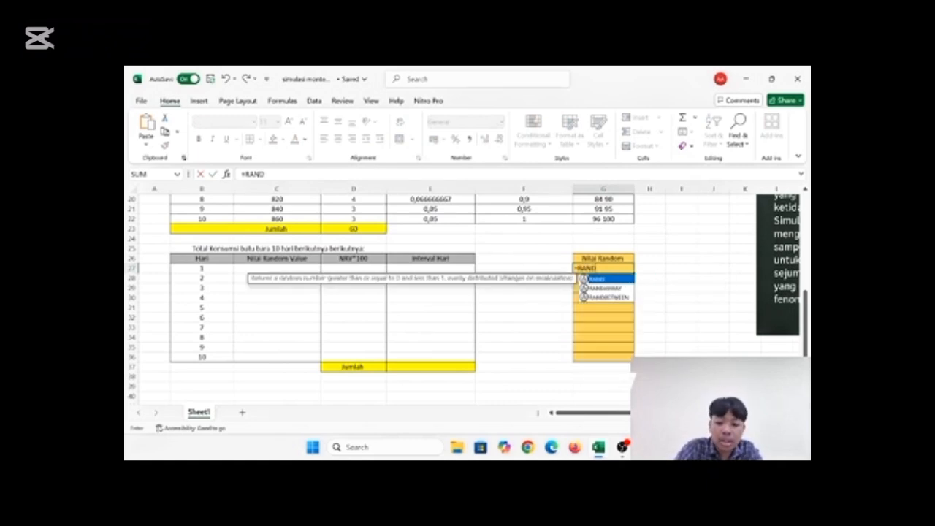
pyautogui.write('()')
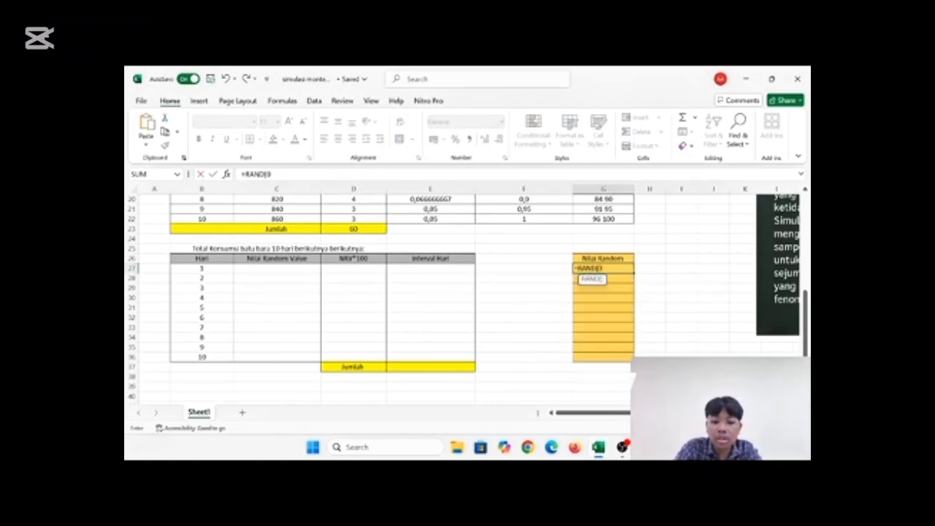
pyautogui.write(')')
pyautogui.press('Return')
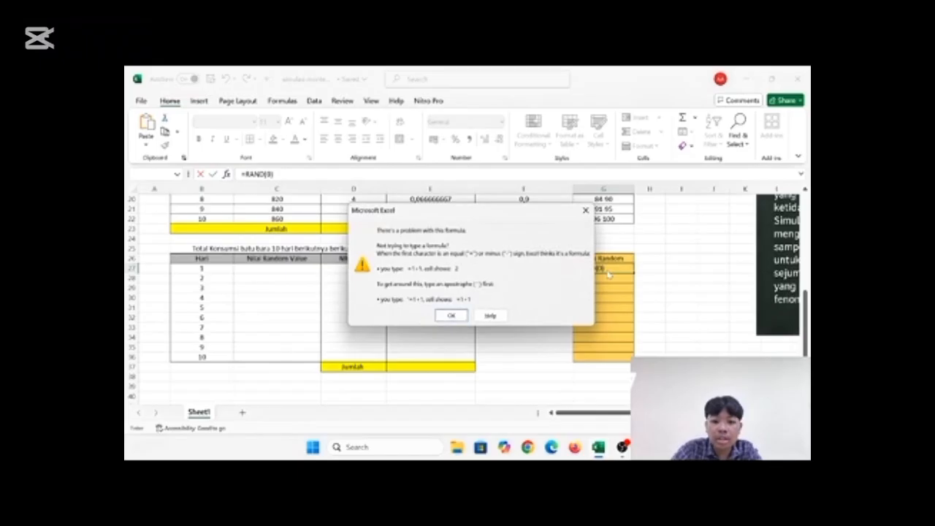
pyautogui.click(451, 315)
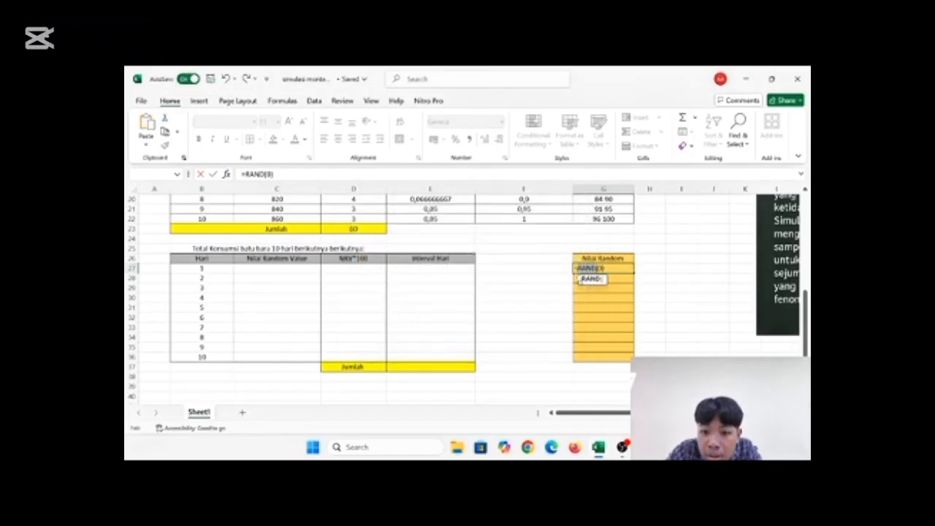
pyautogui.click(597, 280)
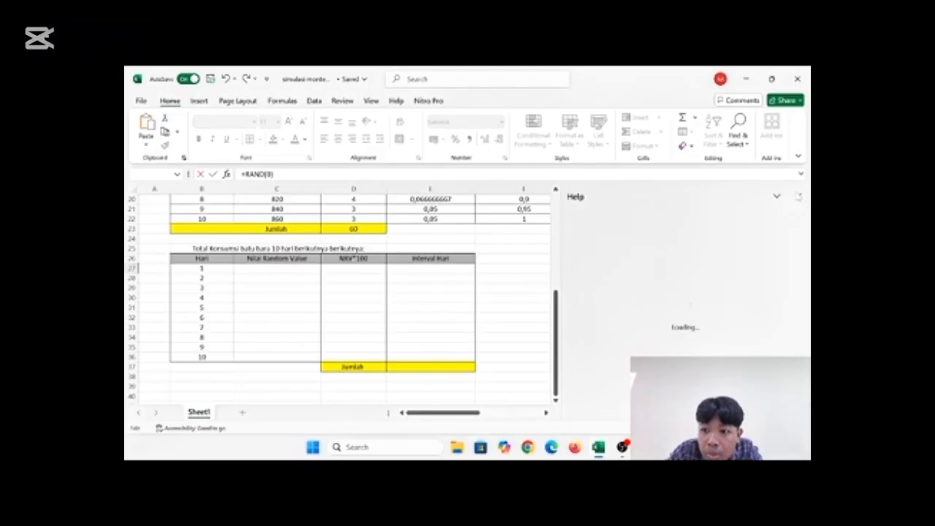
pyautogui.click(799, 196)
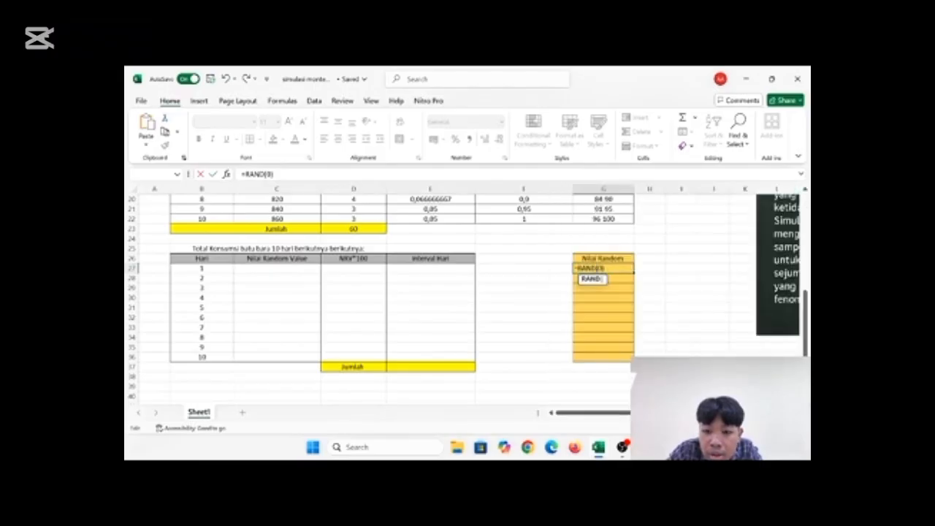
pyautogui.press('BackSpace')
pyautogui.press('Return')
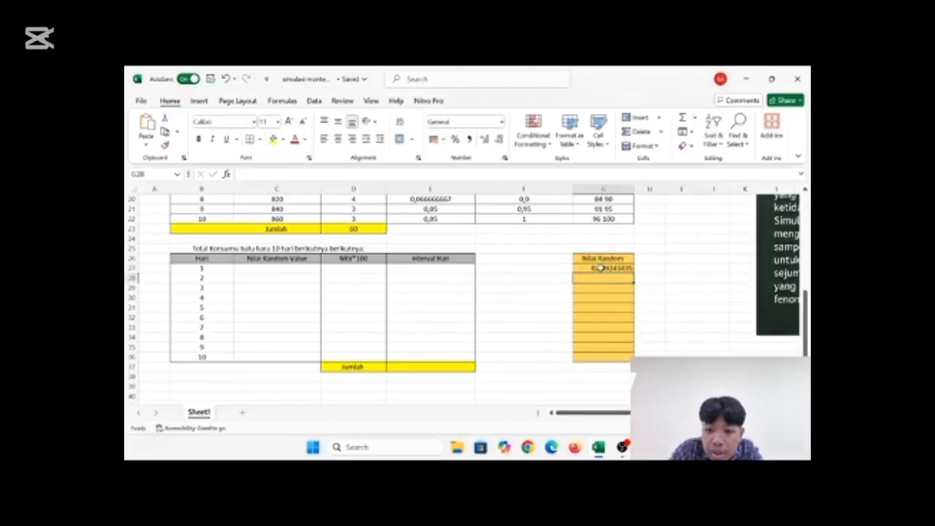
# Step: Fill the random number formula from G27 down through G36
pyautogui.click(637, 259)
pyautogui.click(622, 265)
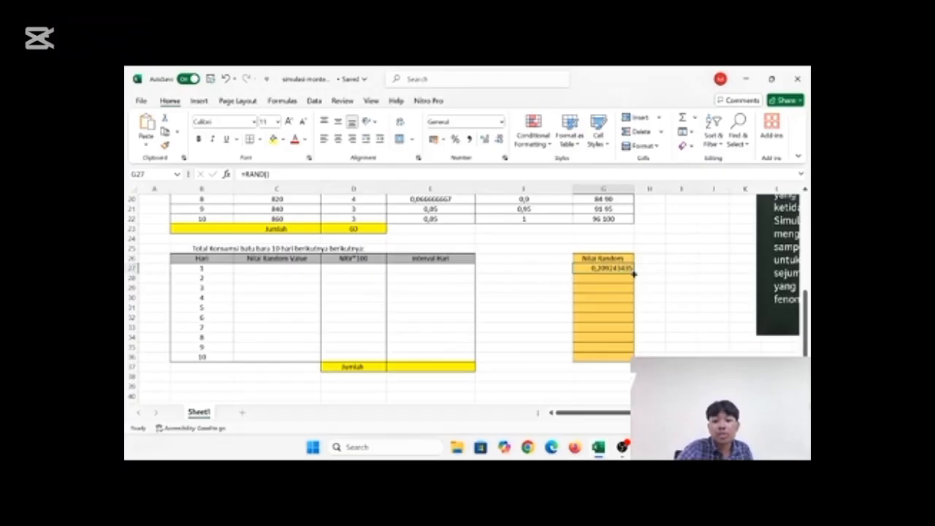
pyautogui.moveTo(632, 272); pyautogui.dragTo(632, 359)
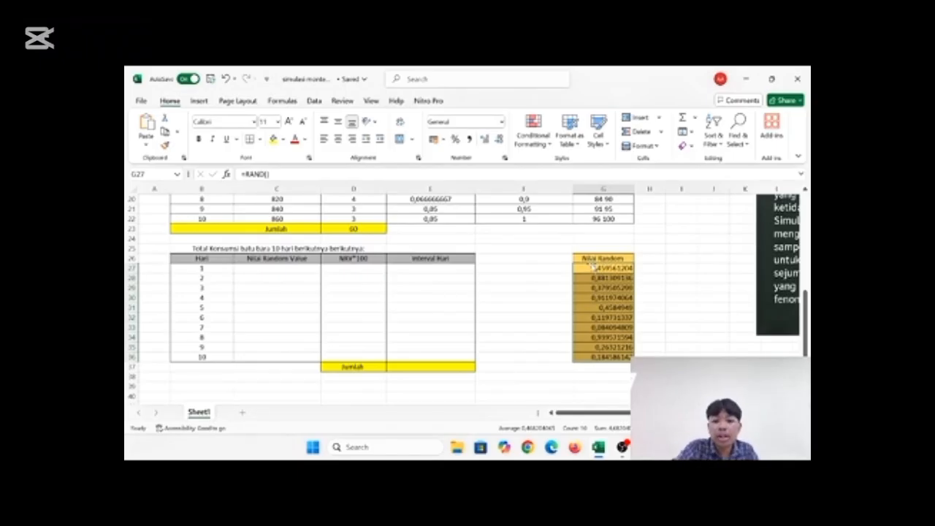
pyautogui.click(619, 337)
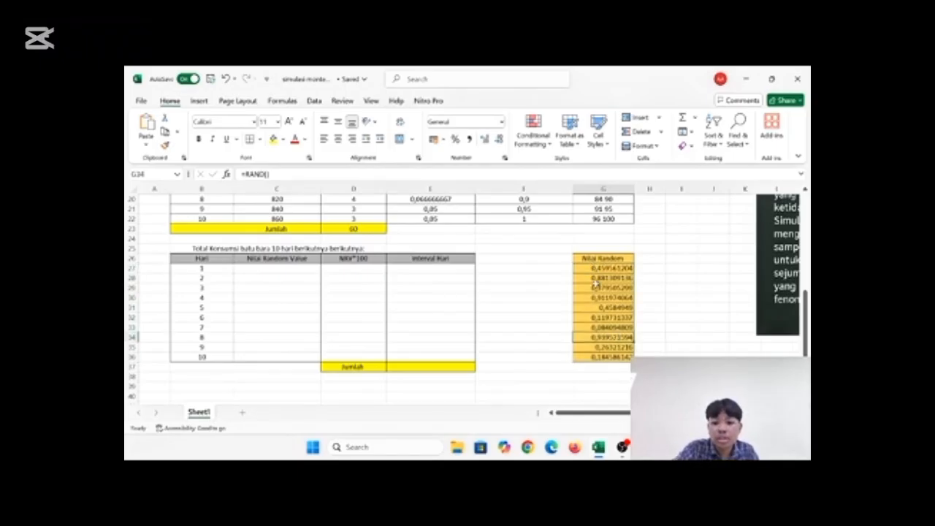
# Step: Copy the random numbers in G27:G36 and paste them as values only into the Nilai Random Value column, starting at C27
pyautogui.moveTo(587, 268); pyautogui.dragTo(601, 357)
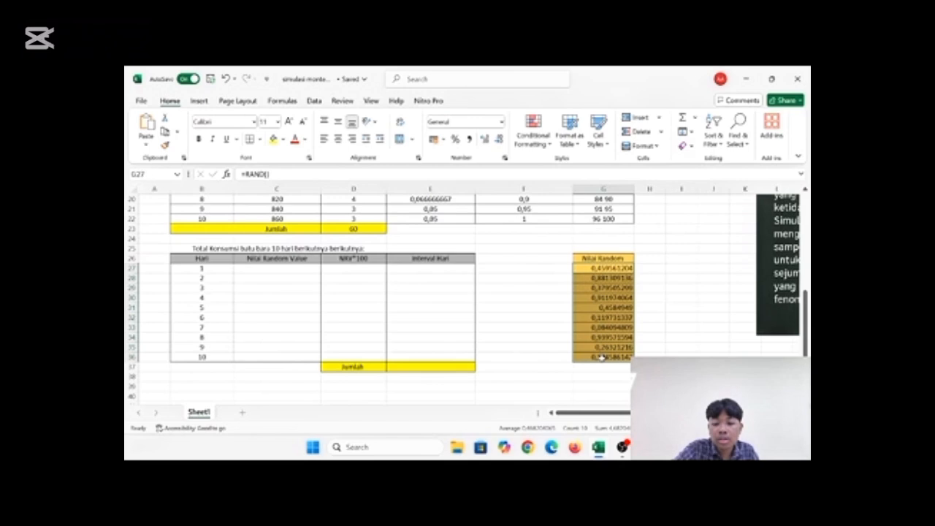
pyautogui.rightClick(601, 358)
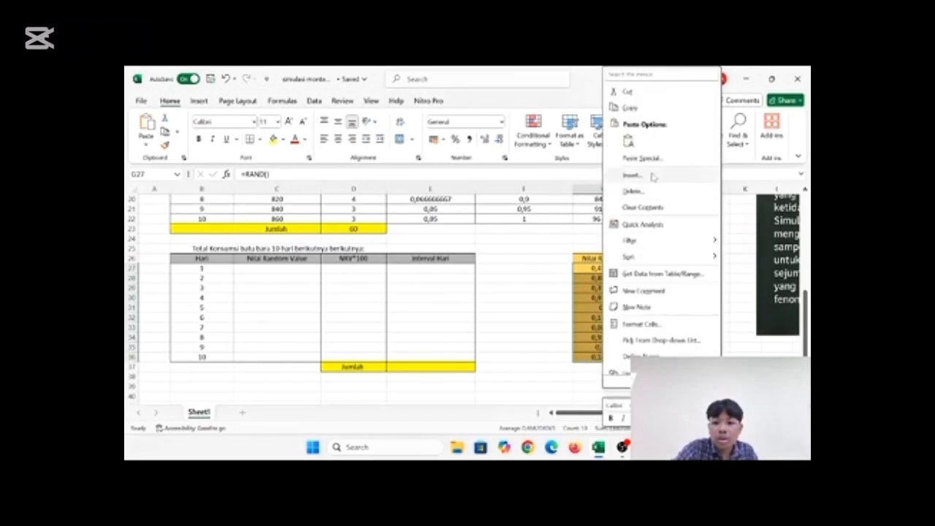
pyautogui.click(629, 108)
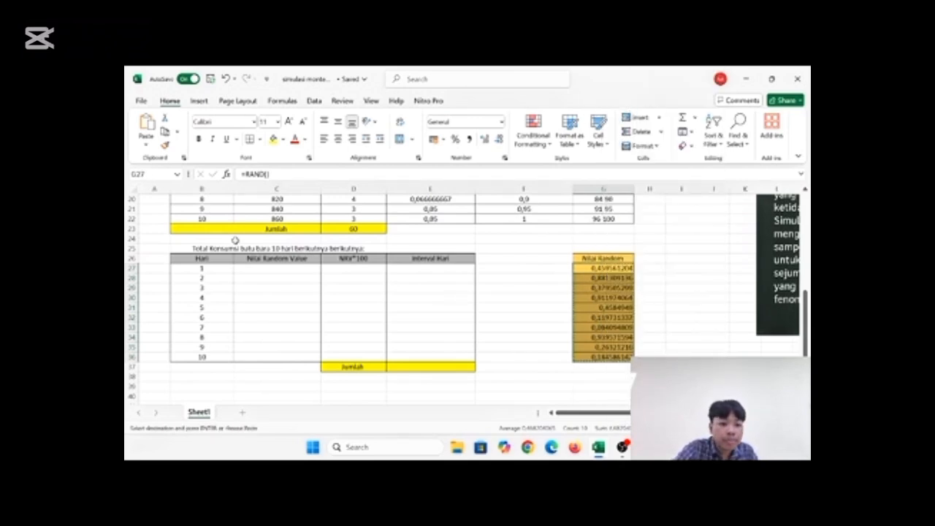
pyautogui.click(247, 269)
pyautogui.rightClick(246, 269)
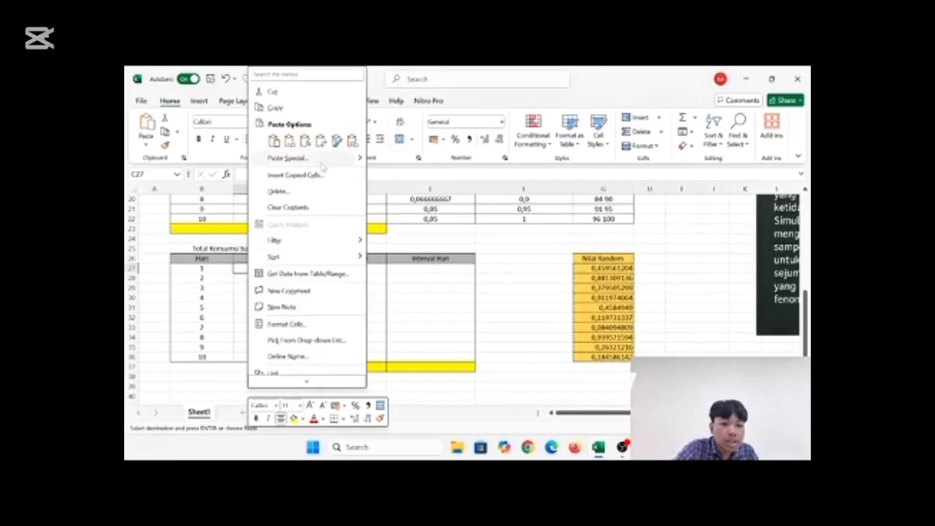
pyautogui.moveTo(360, 159)
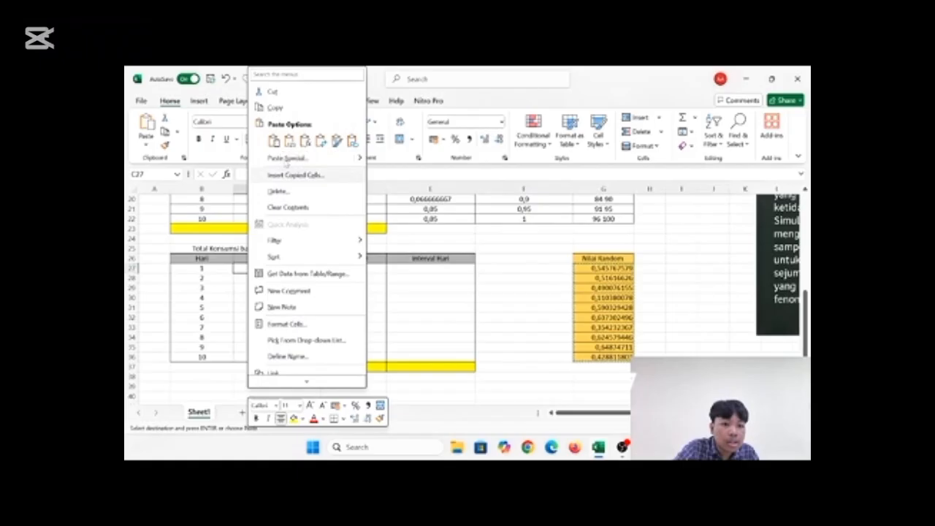
pyautogui.click(282, 159)
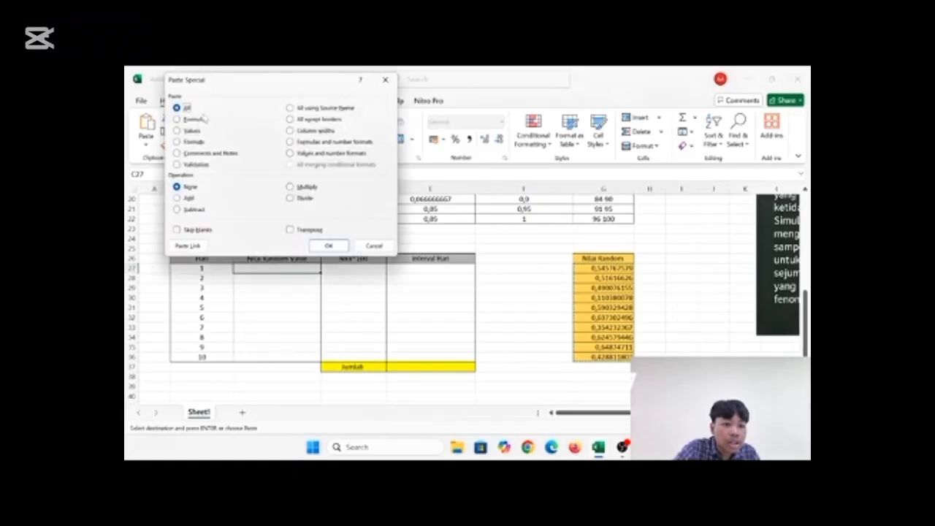
pyautogui.click(177, 130)
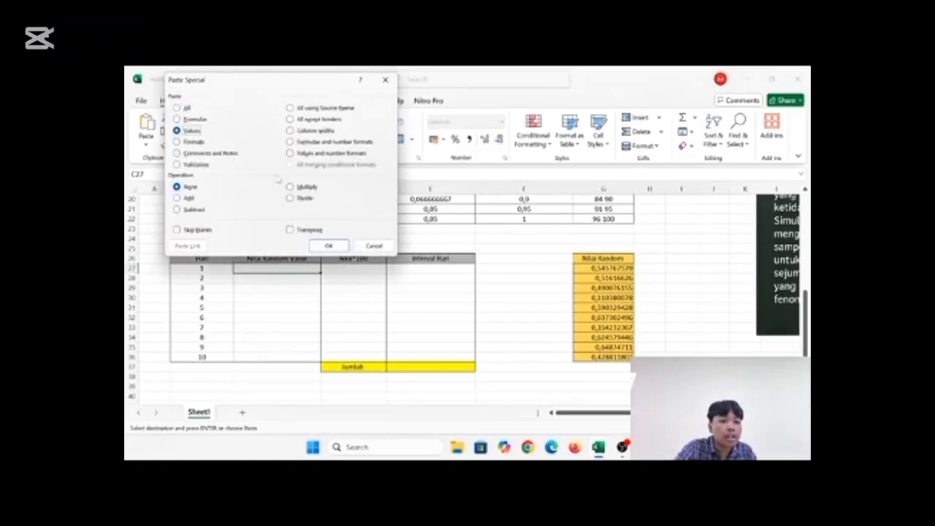
pyautogui.click(329, 246)
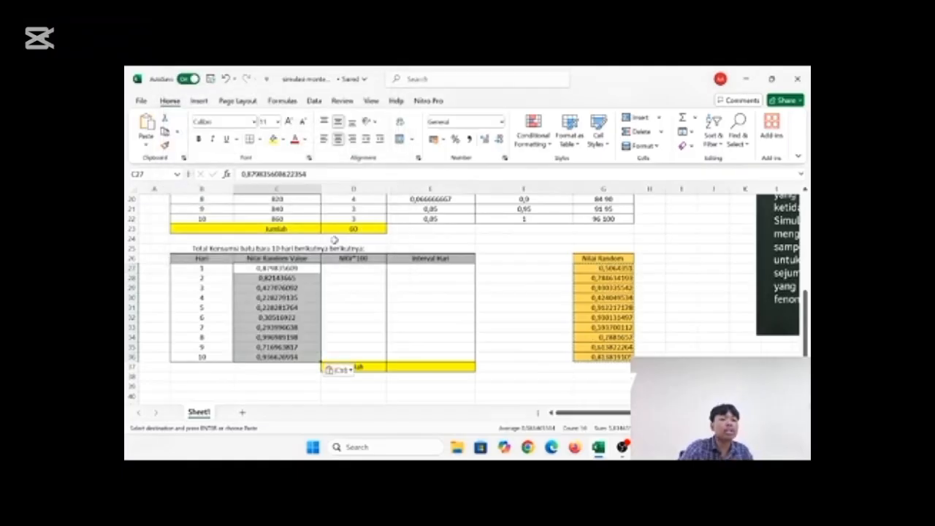
# Step: Enter the formula =C27*100 in D27 and fill it down through D36
pyautogui.click(333, 270)
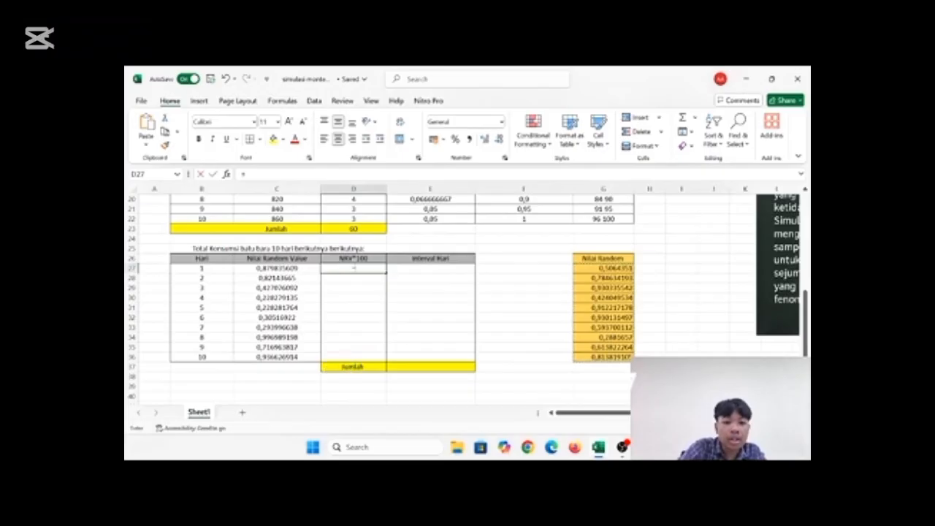
pyautogui.write('=')
pyautogui.click(291, 268)
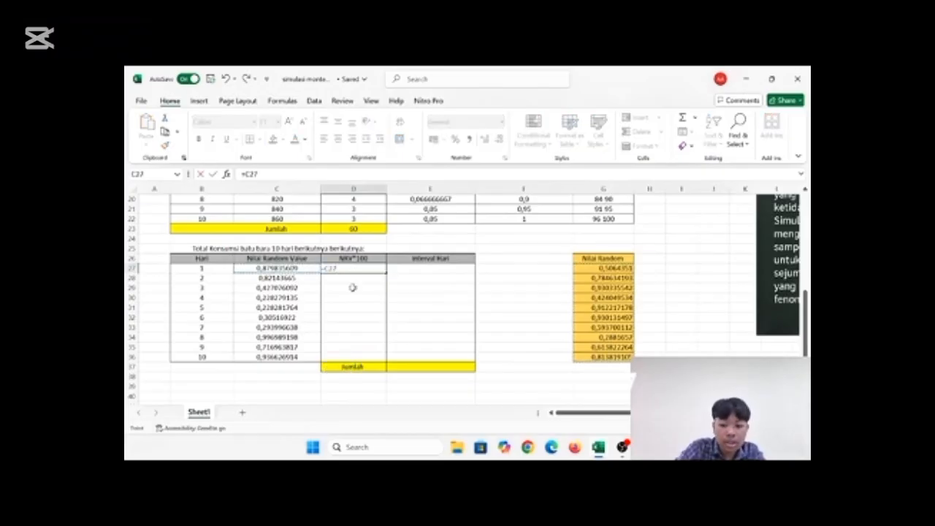
pyautogui.write('*')
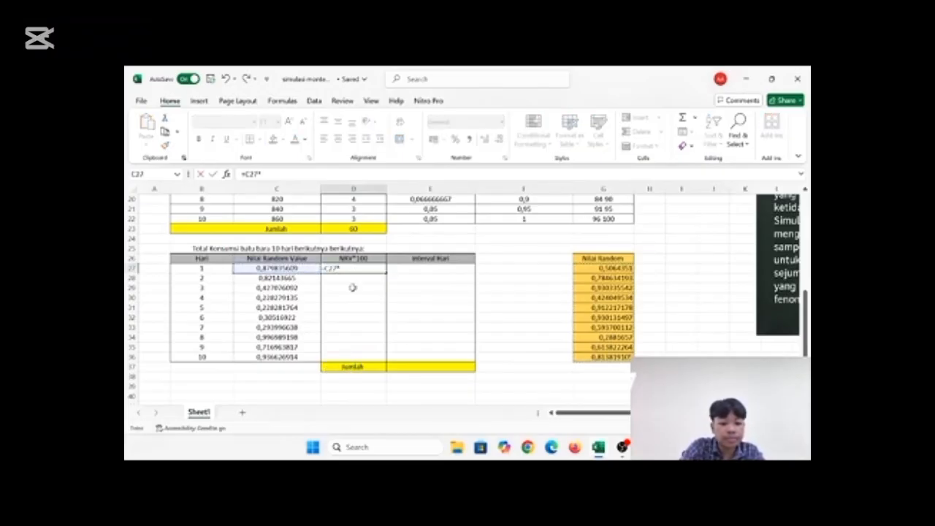
pyautogui.write('100')
pyautogui.press('Return')
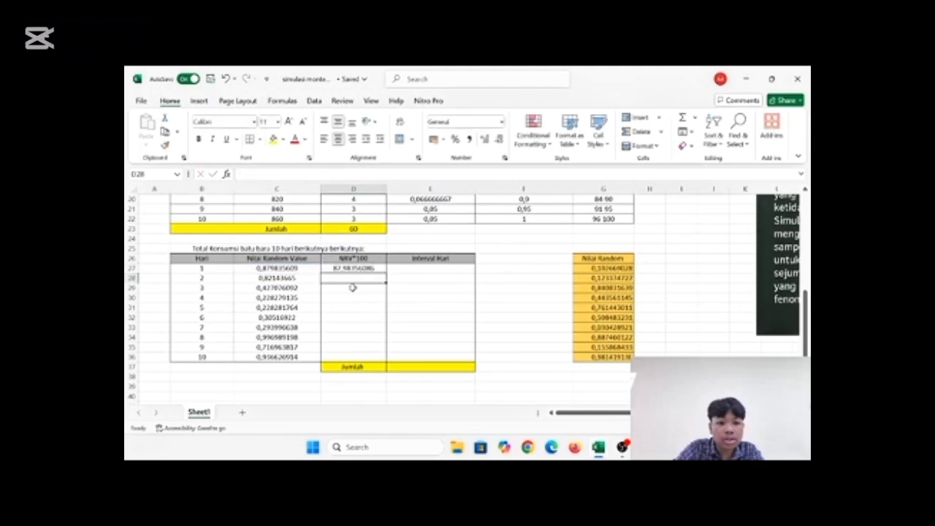
pyautogui.click(341, 269)
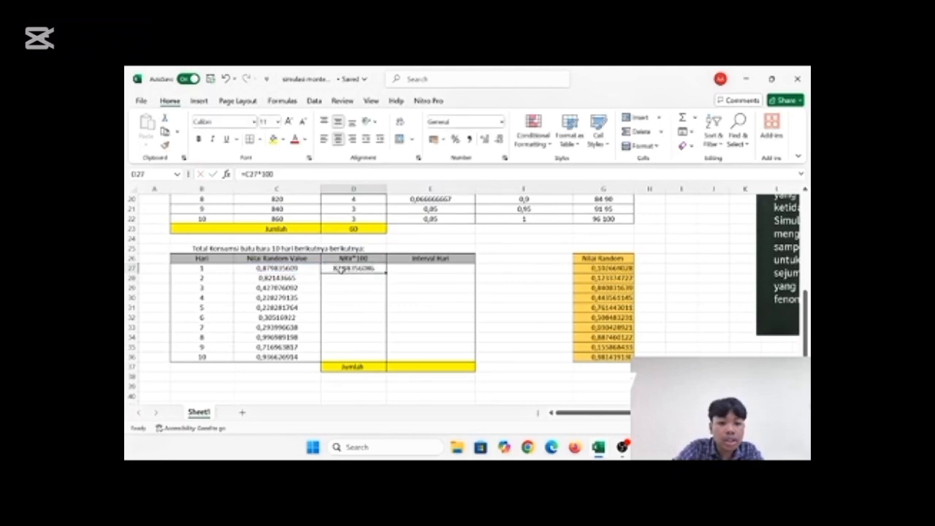
pyautogui.moveTo(386, 272); pyautogui.dragTo(388, 361)
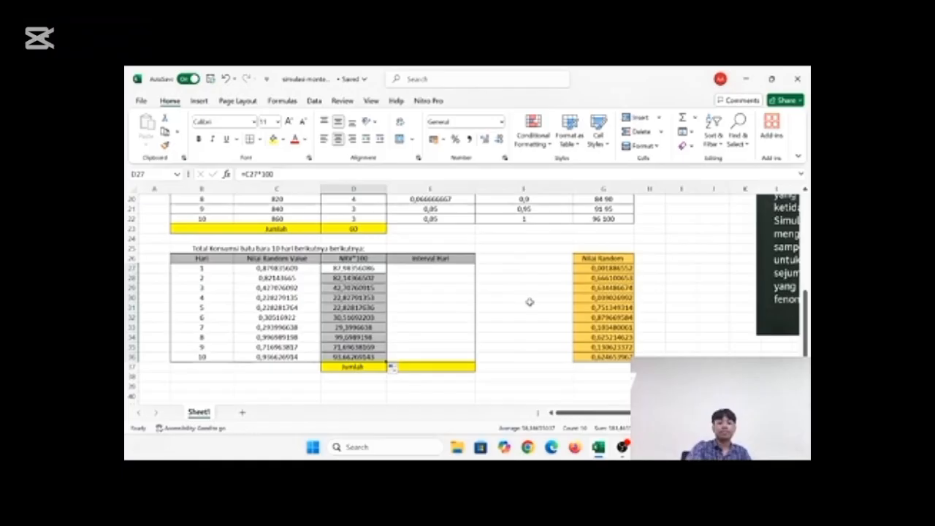
# Step: Clear the Interval Hari header text in cell E26
pyautogui.scroll(3, 529, 302)
pyautogui.scroll(-2, 529, 302)
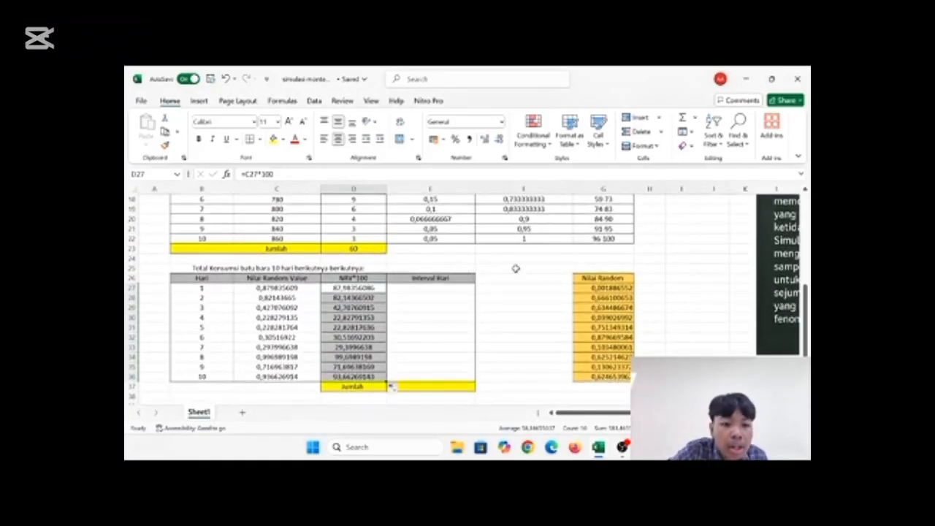
pyautogui.scroll(3, 516, 269)
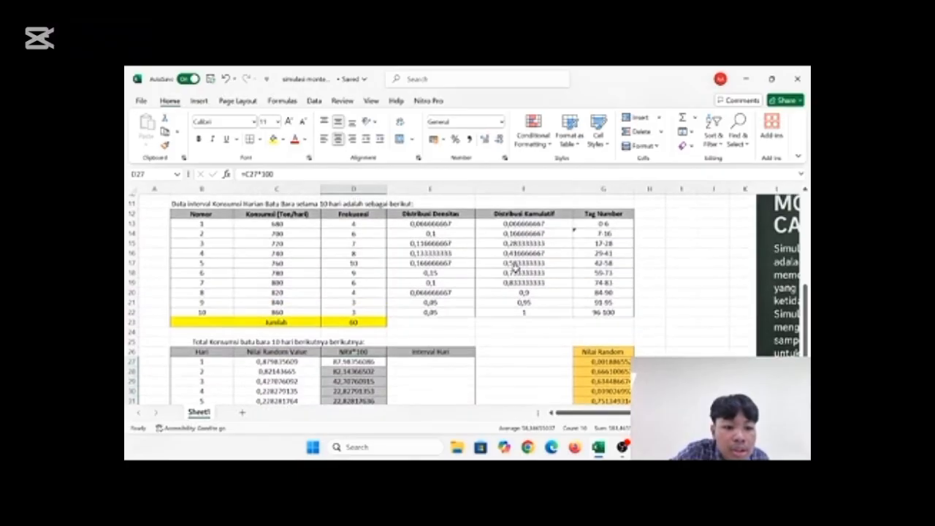
pyautogui.scroll(-2, 514, 268)
pyautogui.scroll(3, 443, 329)
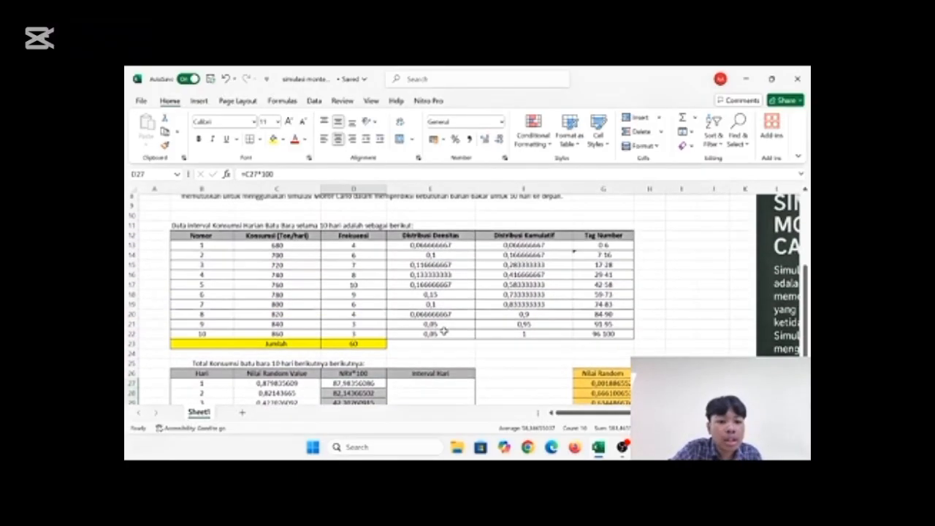
pyautogui.scroll(-3, 443, 331)
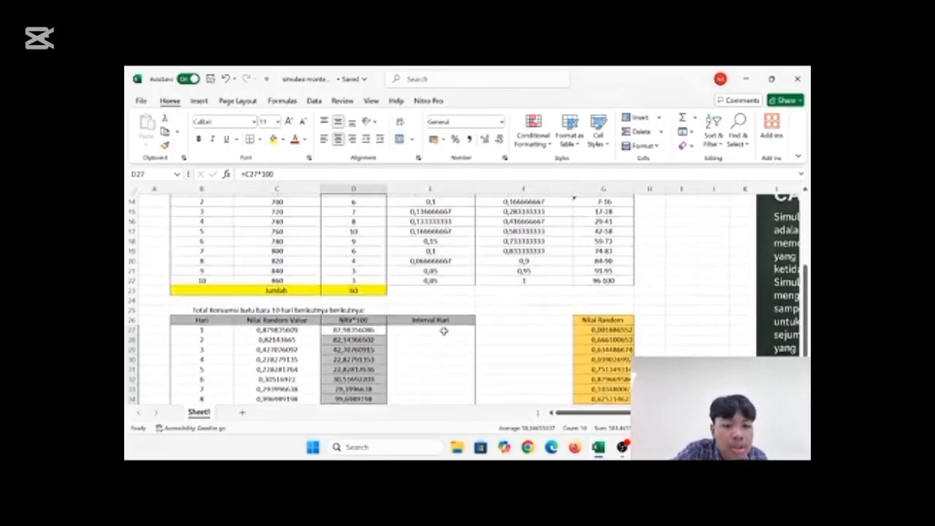
pyautogui.click(426, 290)
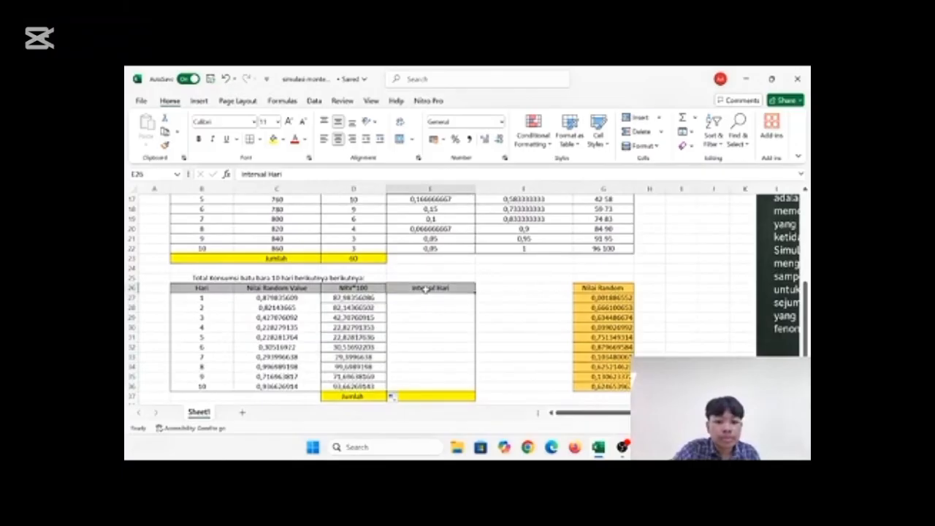
pyautogui.click(283, 174)
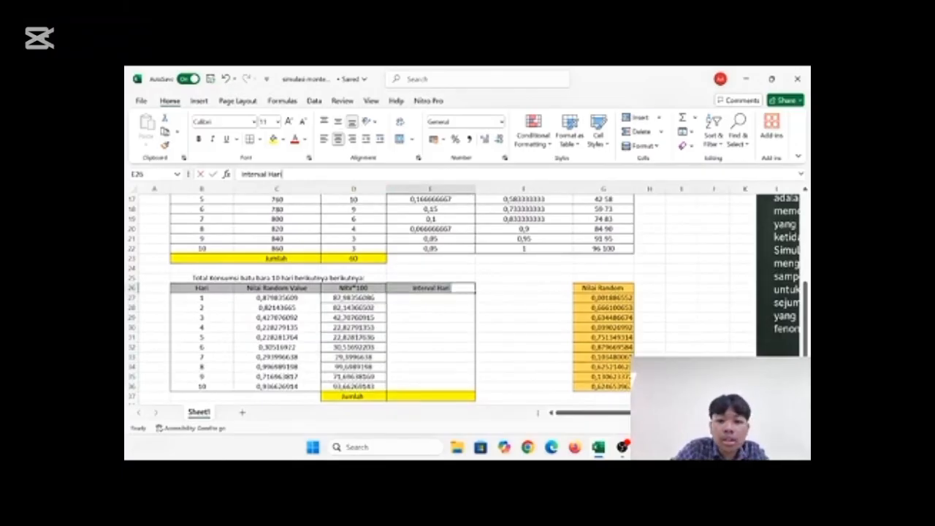
pyautogui.press('BackSpace')
pyautogui.press('BackSpace')
pyautogui.press('BackSpace')
pyautogui.press('BackSpace')
pyautogui.press('BackSpace')
pyautogui.press('BackSpace')
pyautogui.press('BackSpace')
pyautogui.press('BackSpace')
pyautogui.press('BackSpace')
pyautogui.press('BackSpace')
pyautogui.press('BackSpace')
pyautogui.press('BackSpace')
pyautogui.press('BackSpace')
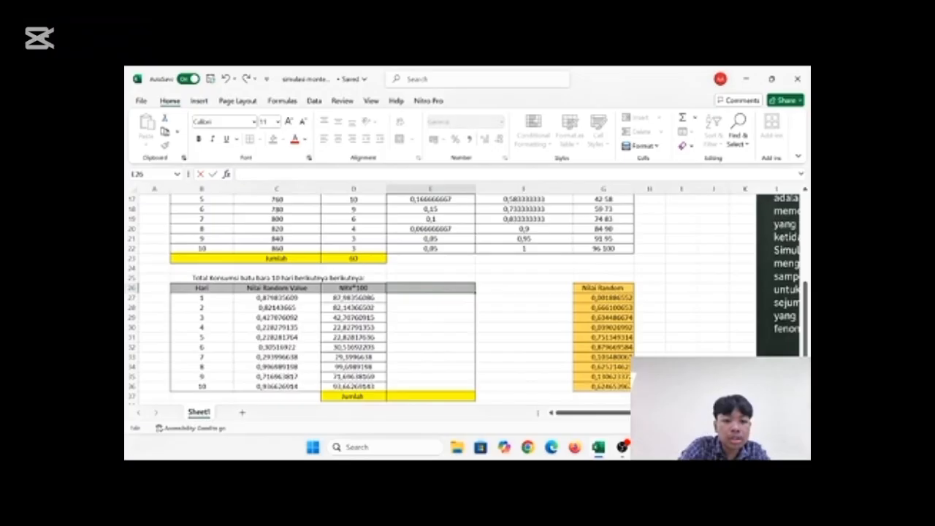
pyautogui.write('inTER')
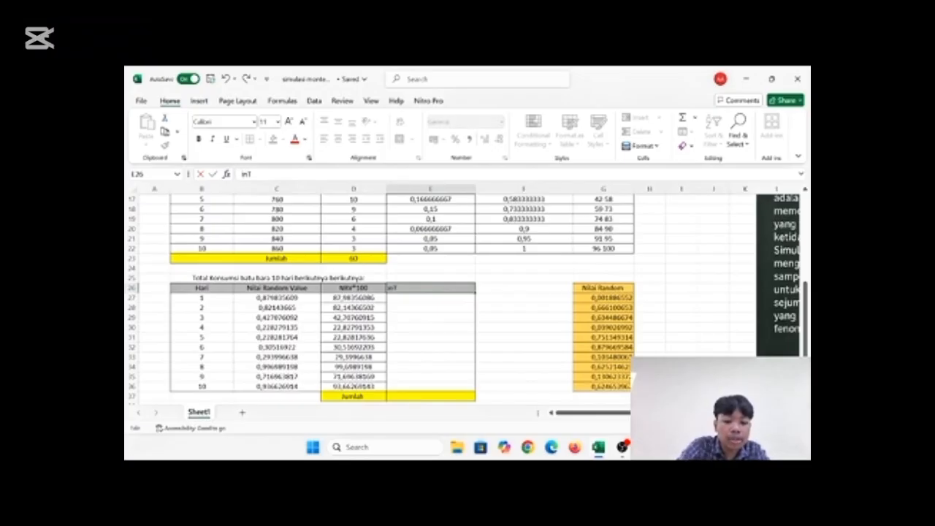
pyautogui.press('BackSpace')
pyautogui.press('BackSpace')
pyautogui.press('BackSpace')
pyautogui.press('BackSpace')
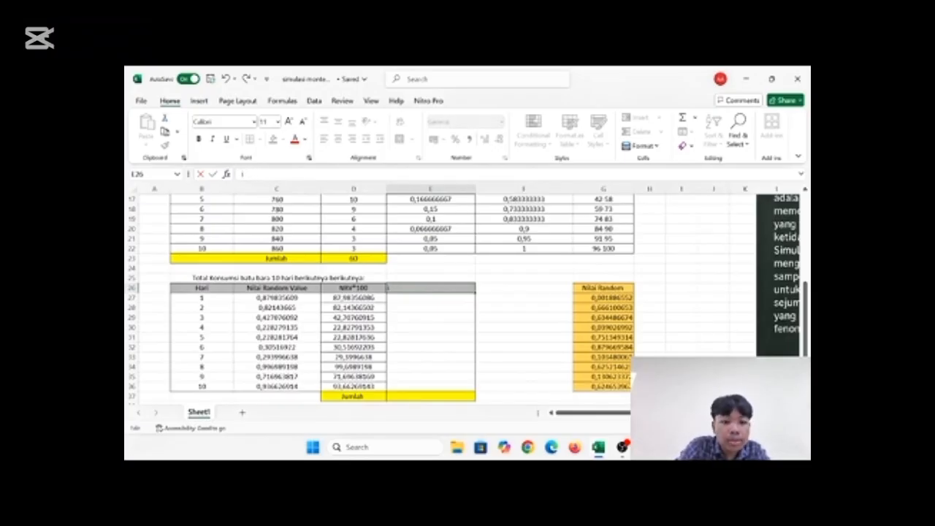
pyautogui.press('BackSpace')
pyautogui.write('INT')
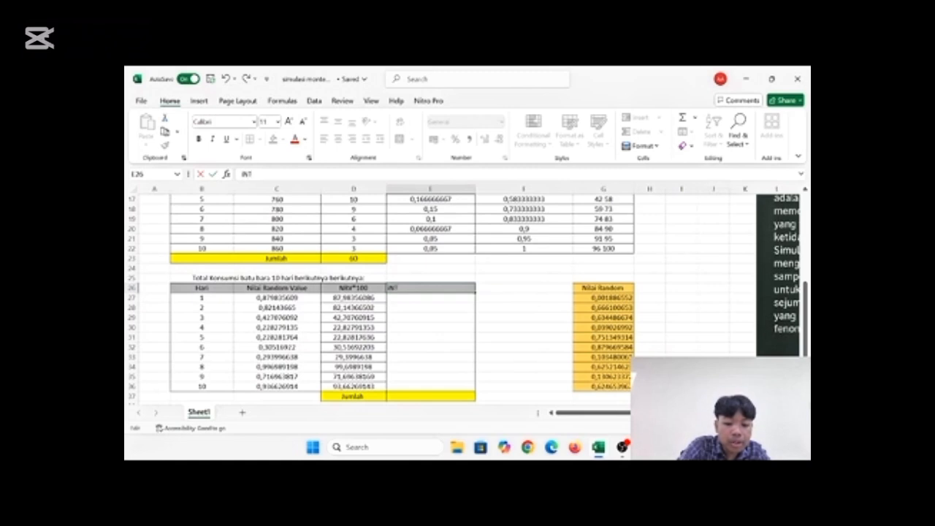
pyautogui.write('ERVAL')
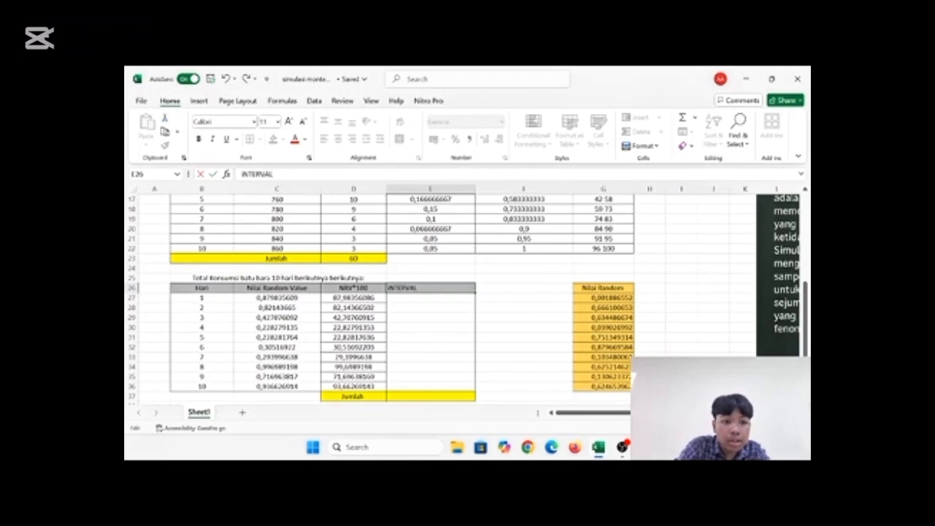
pyautogui.press('BackSpace')
pyautogui.press('BackSpace')
pyautogui.press('BackSpace')
pyautogui.press('BackSpace')
pyautogui.press('BackSpace')
pyautogui.press('BackSpace')
pyautogui.press('BackSpace')
pyautogui.press('BackSpace')
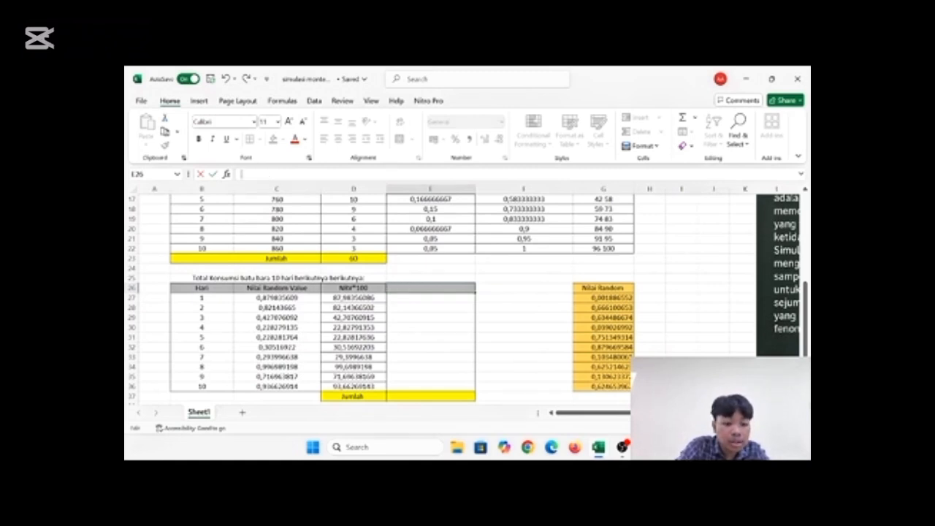
# Step: Enter "Interval konsumsi batu bara" as the column header in E26
pyautogui.press('capslock')
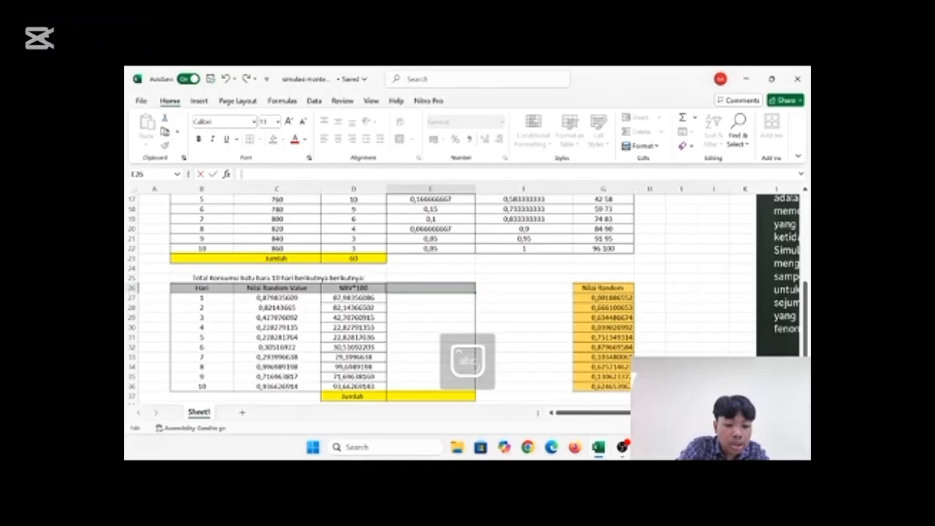
pyautogui.write('interv')
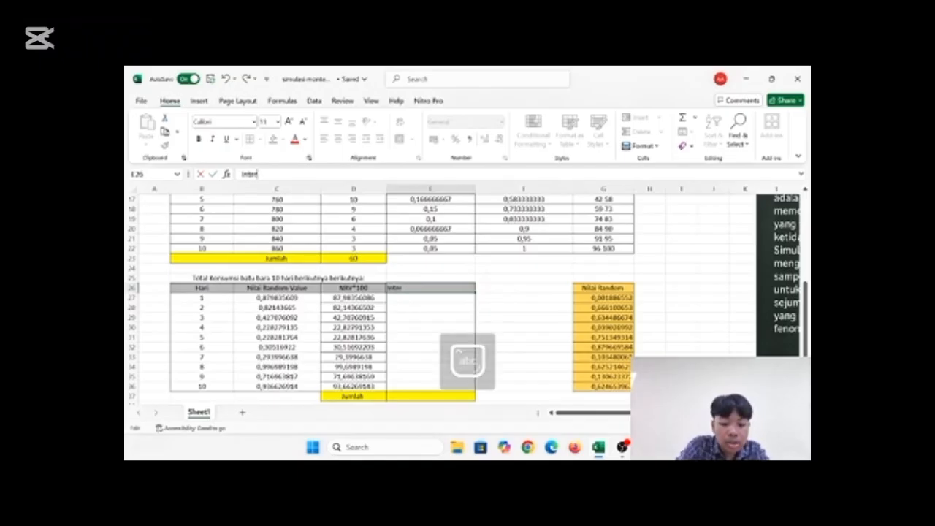
pyautogui.write('al k')
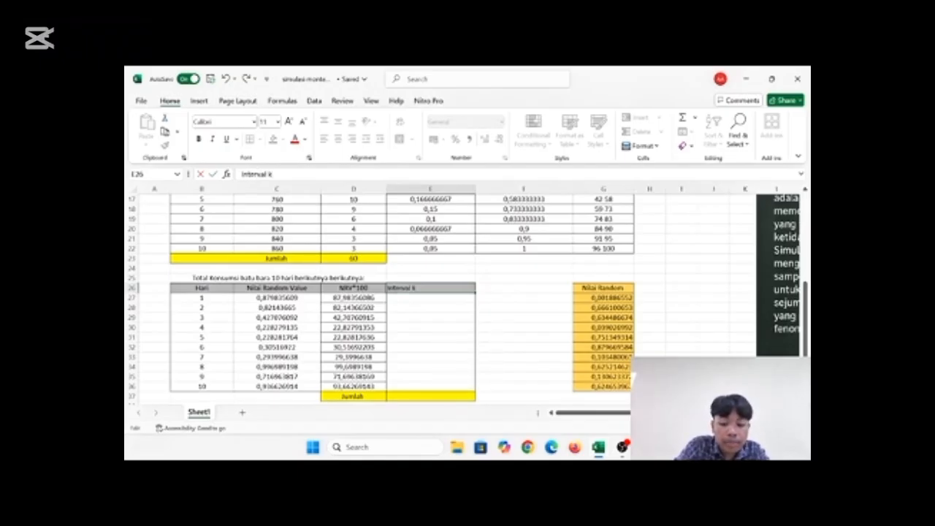
pyautogui.write('onsumsi')
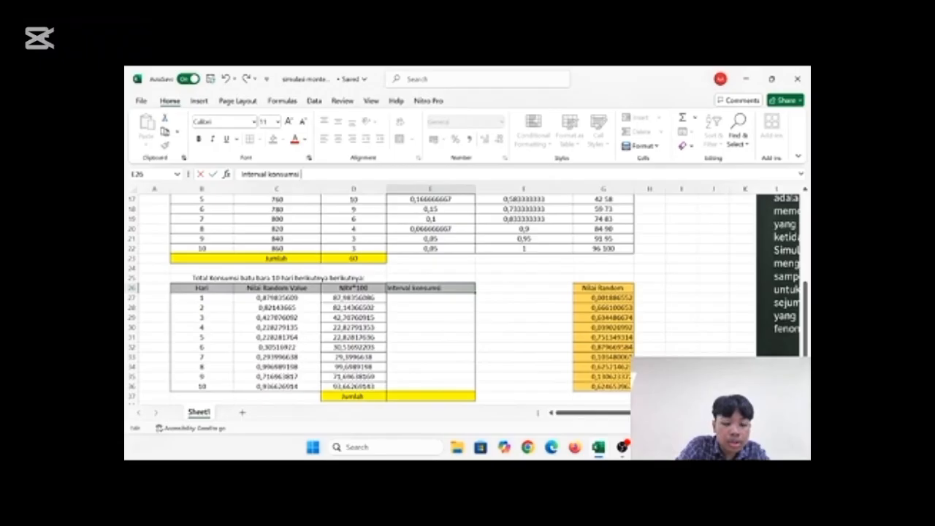
pyautogui.write(' batu')
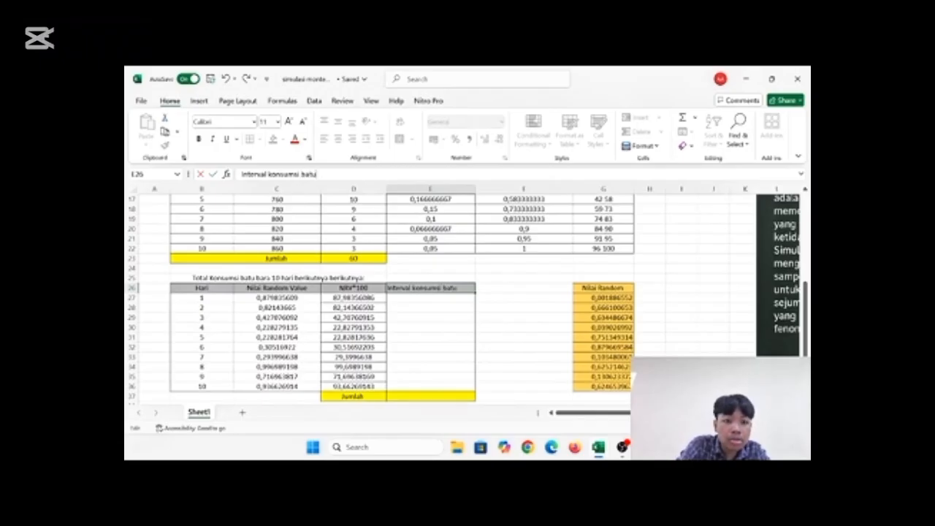
pyautogui.write(' bara')
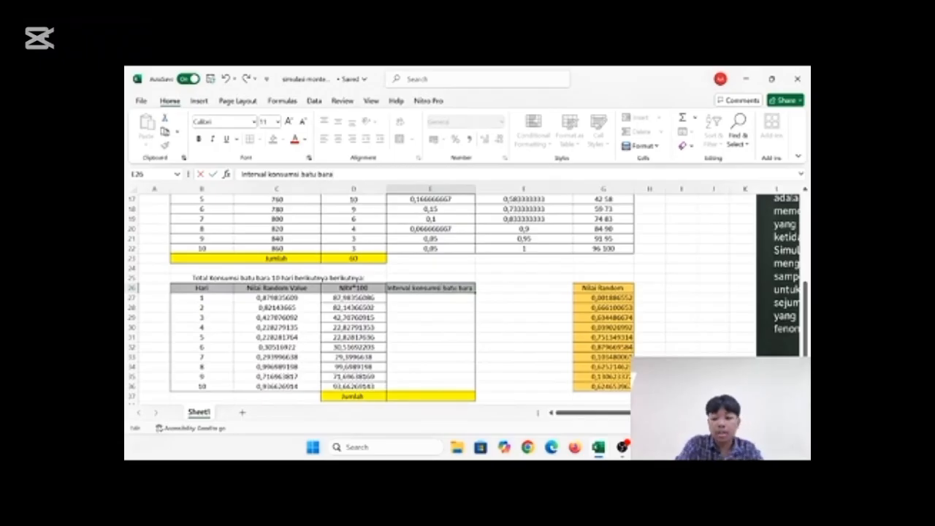
pyautogui.press('Return')
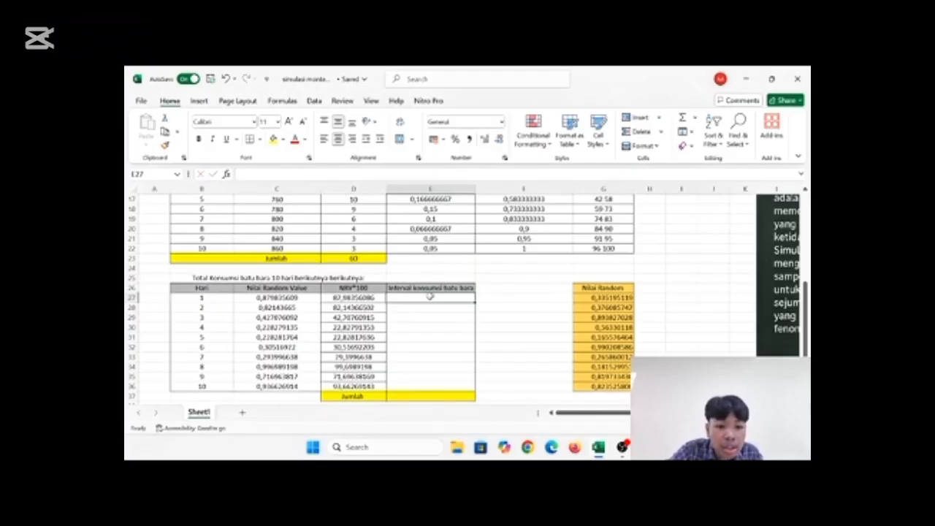
# Step: Look up day 1's NRV*100 value in the Tag Number ranges and enter the matching consumption, 820, in E27
pyautogui.scroll(1, 430, 295)
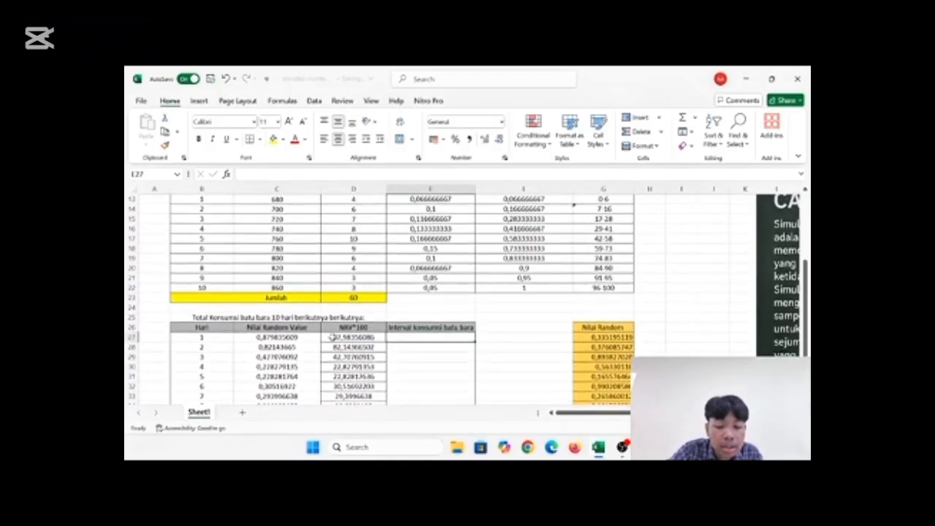
pyautogui.scroll(1, 625, 234)
pyautogui.scroll(-1, 627, 234)
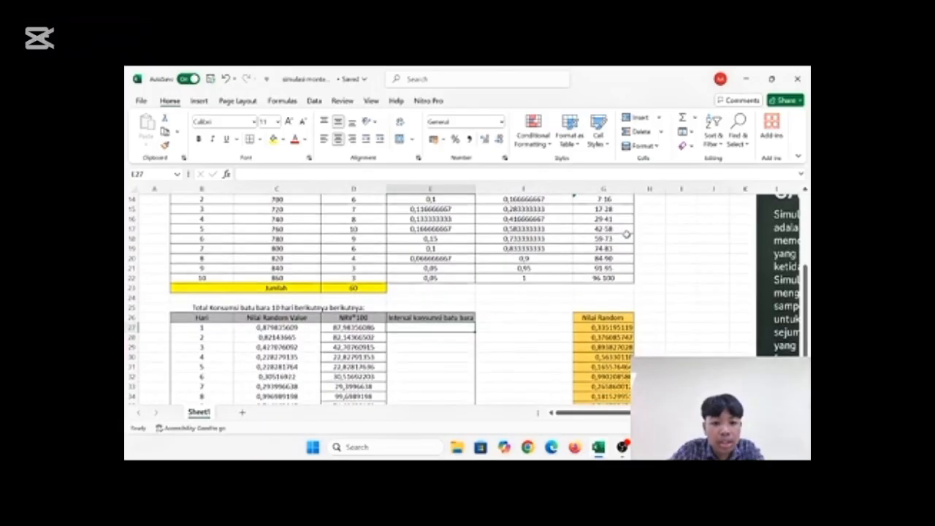
pyautogui.scroll(1, 627, 233)
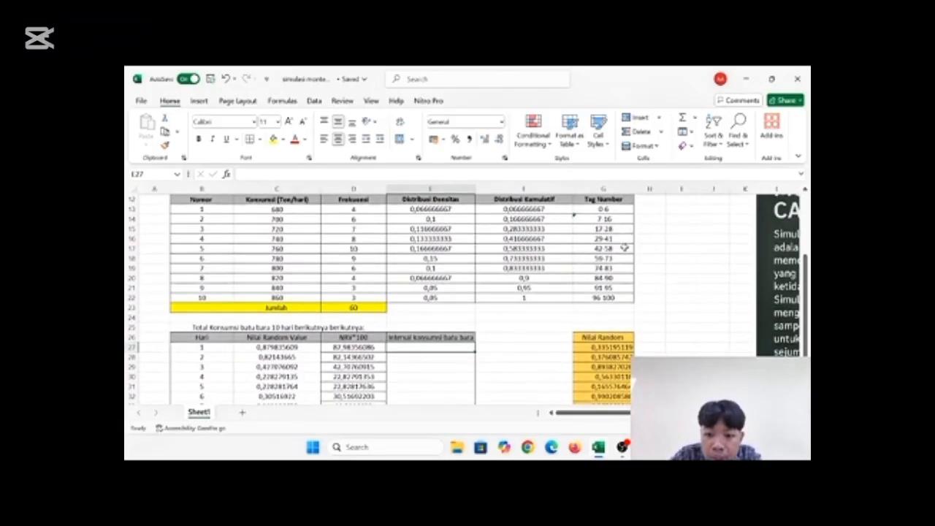
pyautogui.click(605, 280)
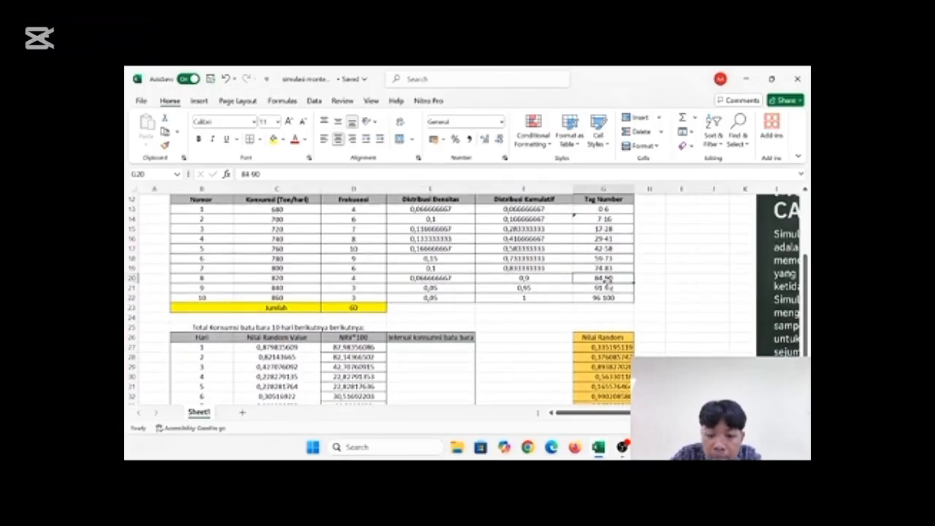
pyautogui.press('Left')
pyautogui.press('Left')
pyautogui.press('Left')
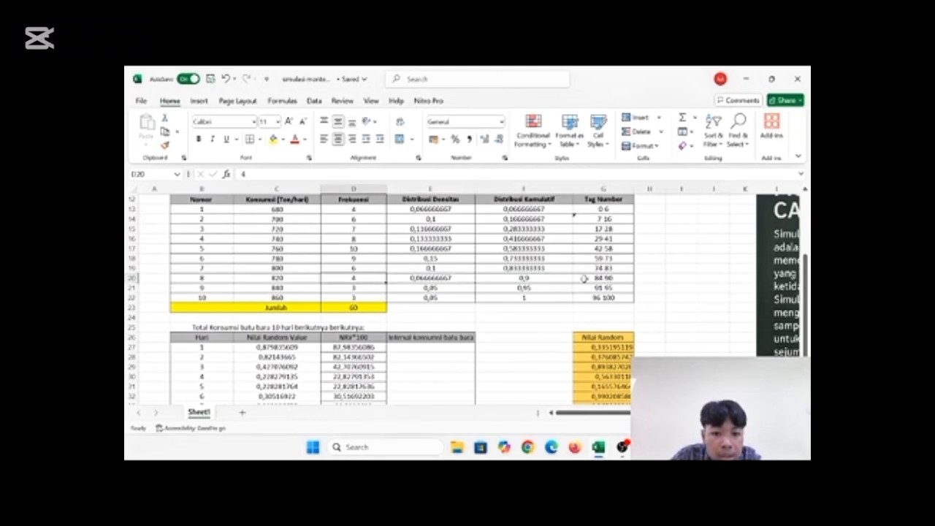
pyautogui.click(446, 347)
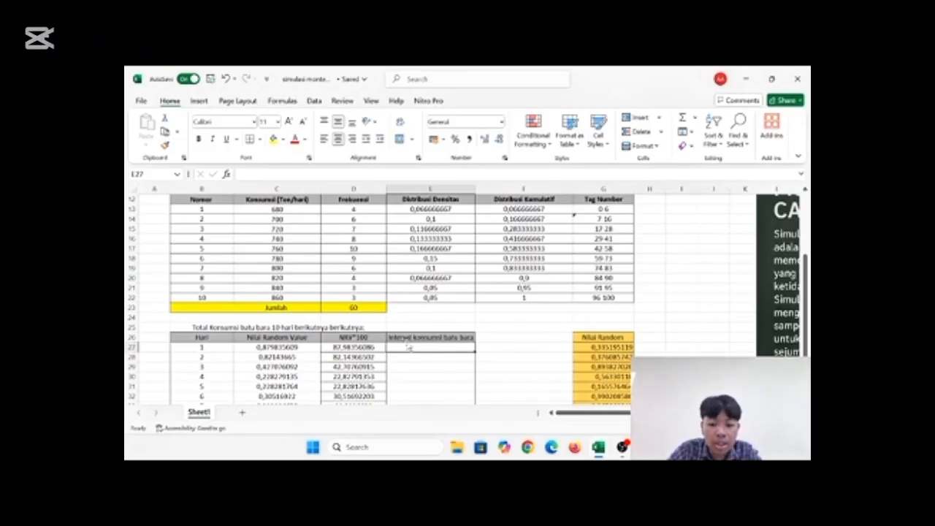
pyautogui.write('820')
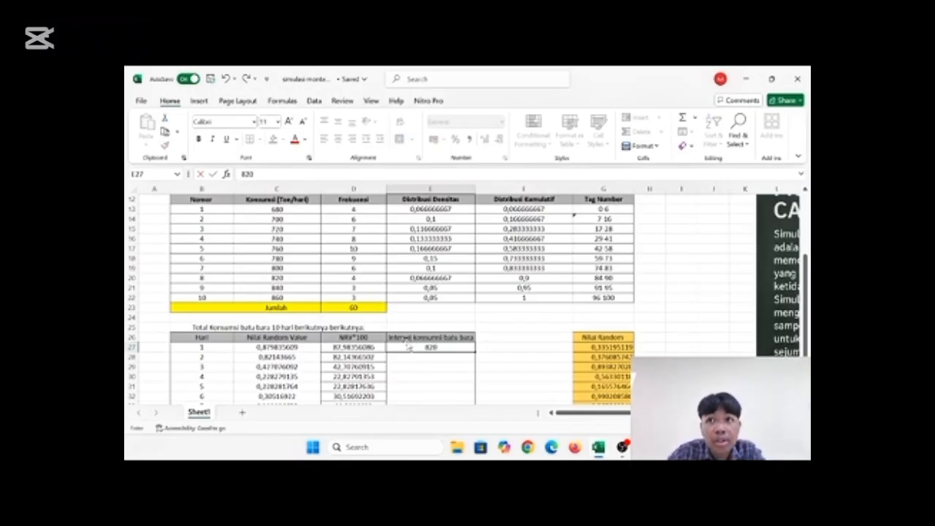
pyautogui.press('Return')
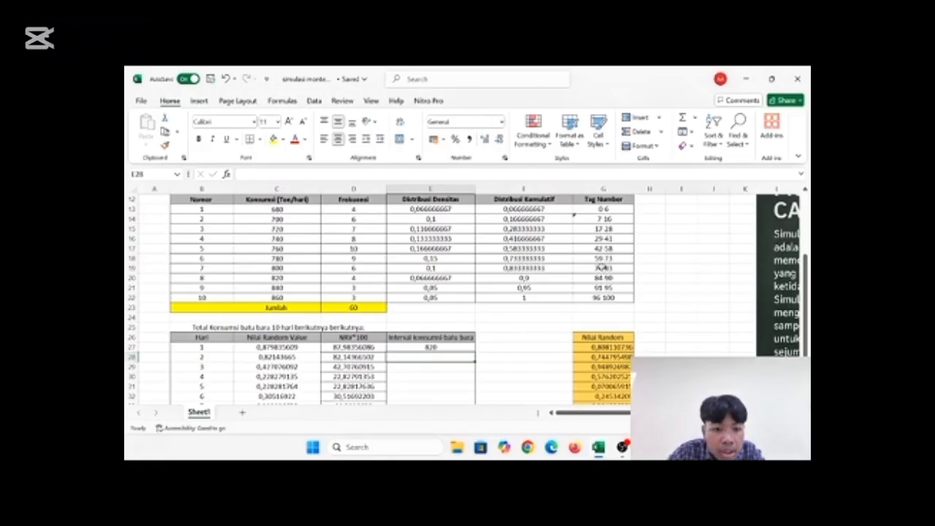
# Step: Enter the matching consumption values 800 in E28 for day 2 and 760 in E29 for day 3
pyautogui.write('800')
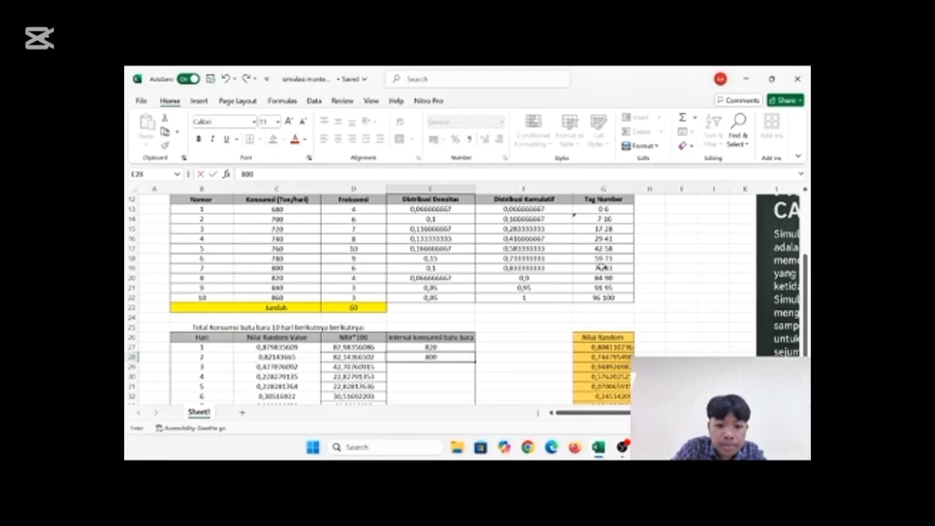
pyautogui.press('Return')
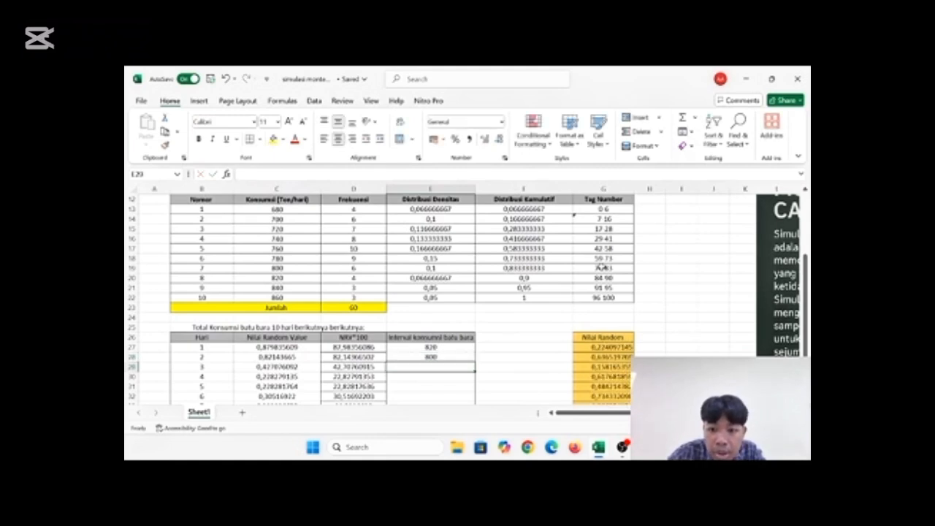
pyautogui.write('7')
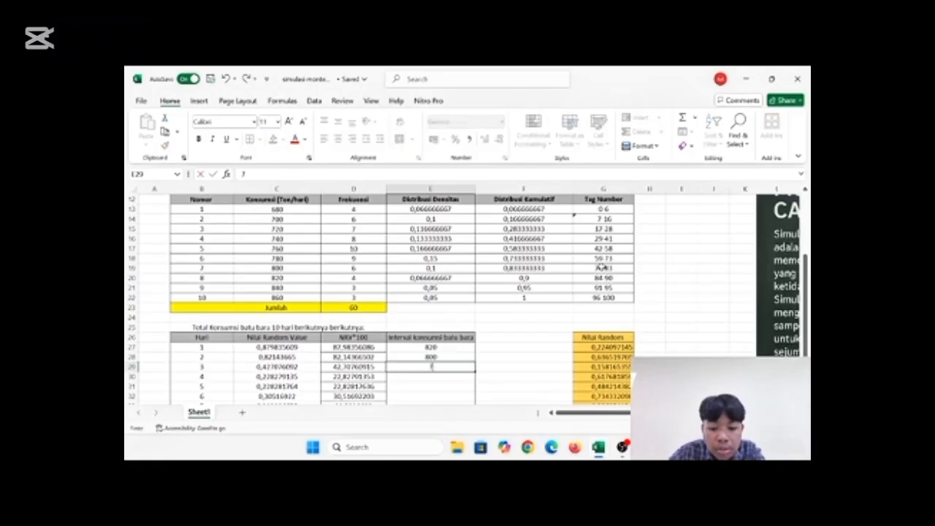
pyautogui.write('60')
pyautogui.press('Return')
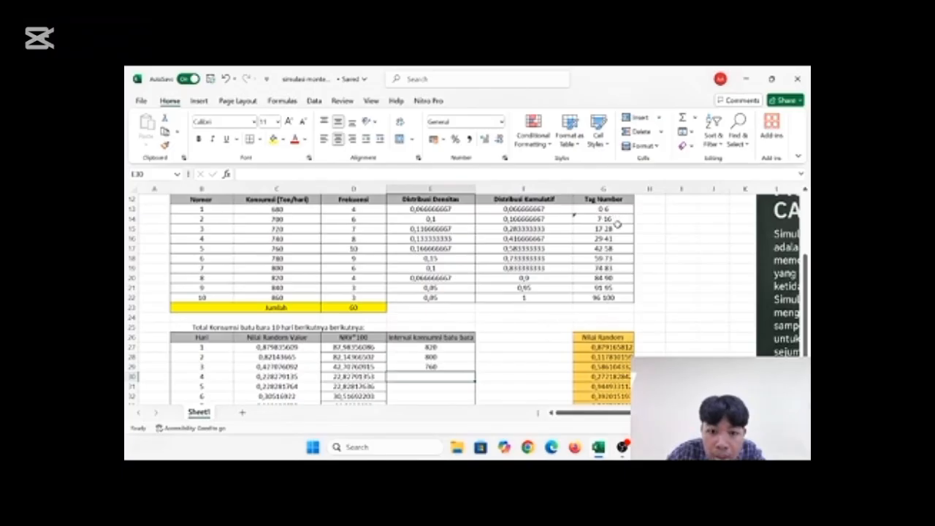
# Step: Enter 720 as the matching consumption for days 4 and 5 in E30 and E31
pyautogui.write('720')
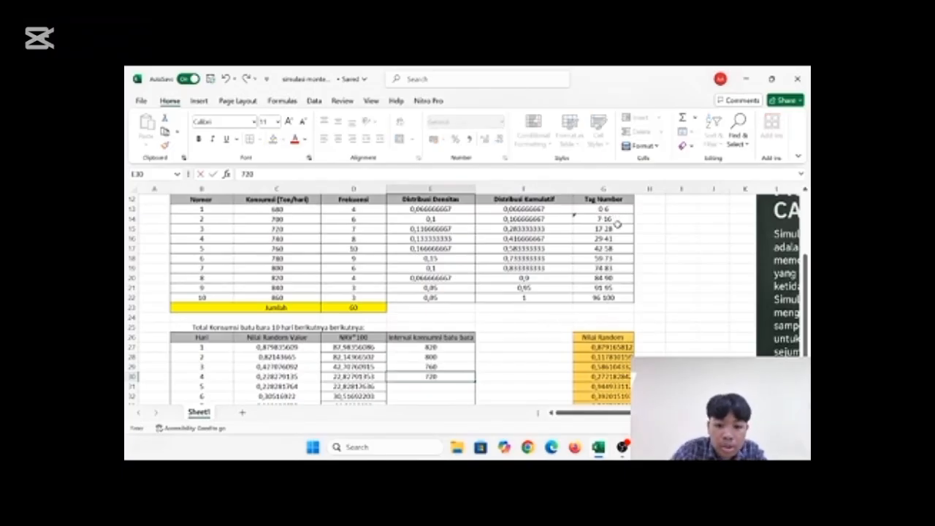
pyautogui.press('Return')
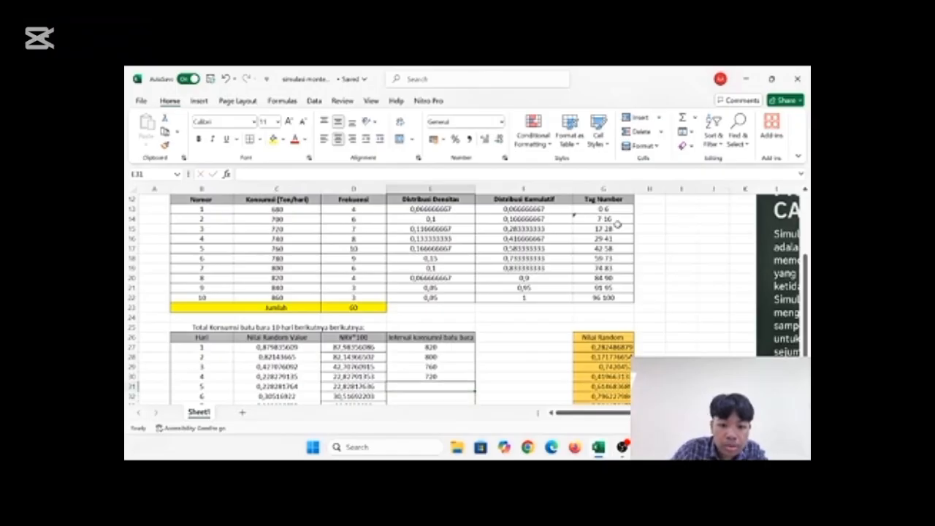
pyautogui.write('720')
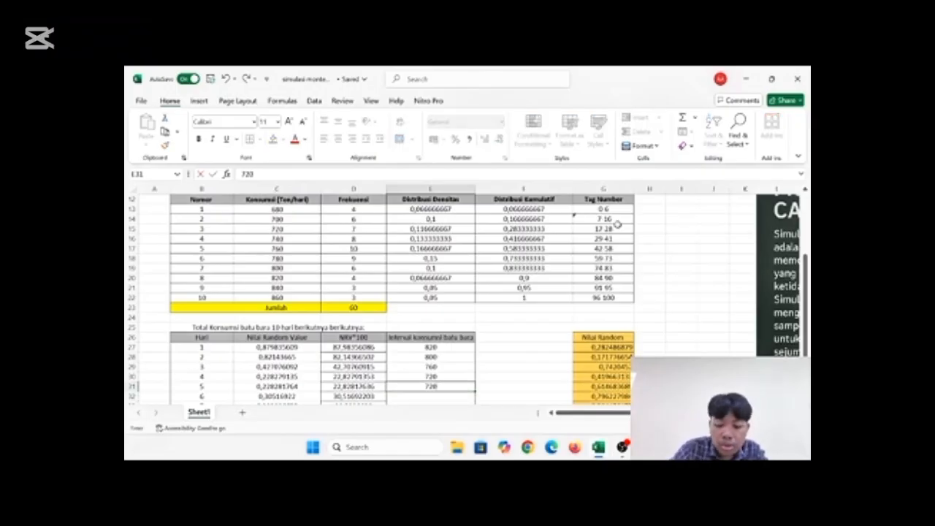
pyautogui.press('Return')
# Step: Examine the remaining NRV*100 values and the Tag Number ranges in the forecast table to find day 6's matching consumption
pyautogui.press('Down')
pyautogui.press('Down')
pyautogui.press('Down')
pyautogui.press('Down')
pyautogui.press('Down')
pyautogui.press('Down')
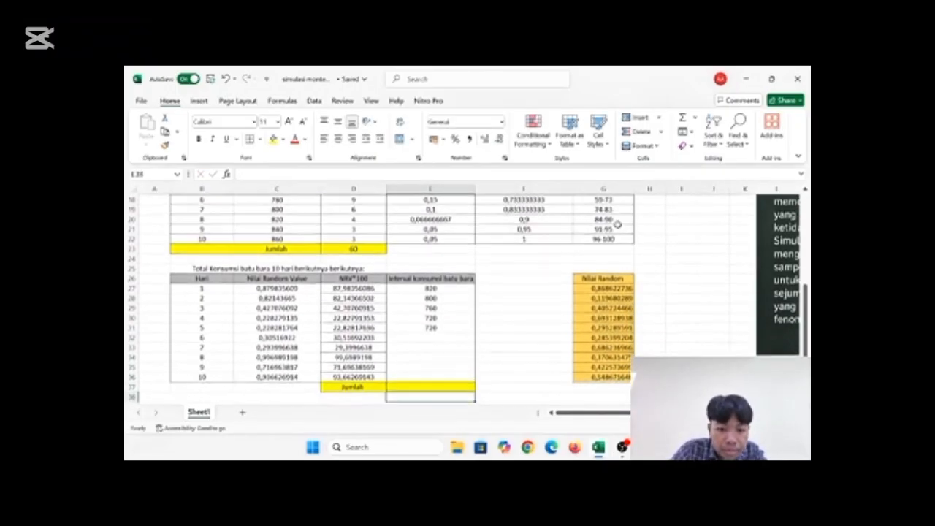
pyautogui.press('Up')
pyautogui.press('Up')
pyautogui.press('Up')
pyautogui.press('Up')
pyautogui.press('Up')
pyautogui.press('Up')
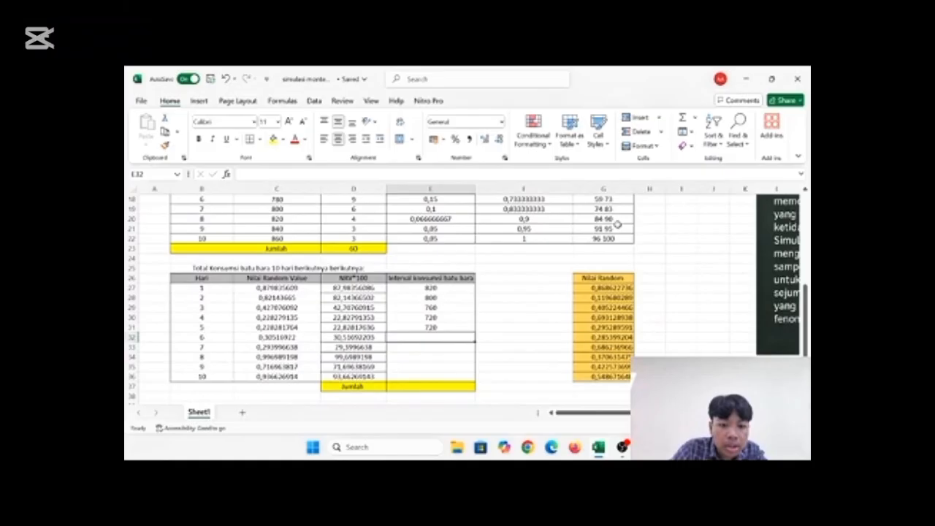
pyautogui.press('Up')
pyautogui.press('Up')
pyautogui.press('Up')
pyautogui.press('Up')
pyautogui.press('Up')
pyautogui.press('Up')
pyautogui.press('Up')
pyautogui.press('Up')
pyautogui.press('Up')
pyautogui.press('Up')
pyautogui.press('Up')
pyautogui.press('Up')
pyautogui.press('Up')
pyautogui.press('Up')
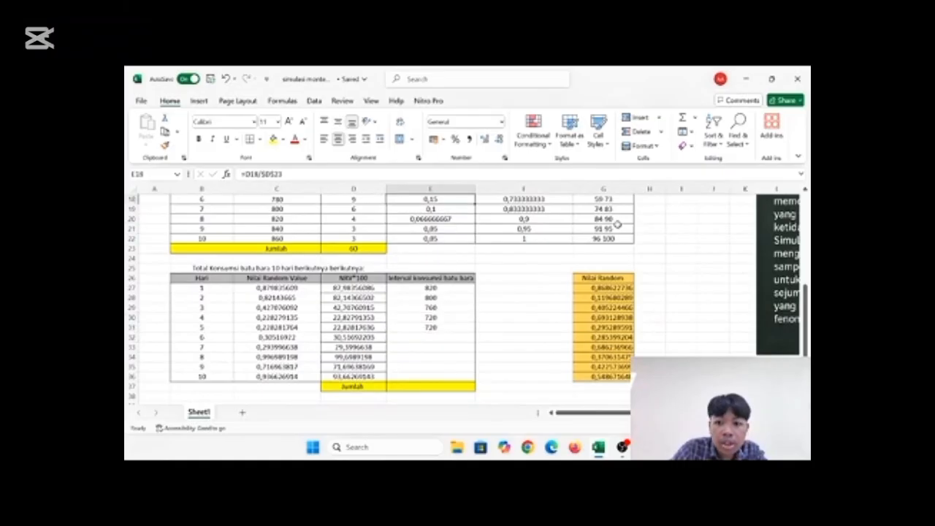
pyautogui.press('Up')
pyautogui.press('Up')
pyautogui.press('Up')
pyautogui.press('Up')
pyautogui.press('Up')
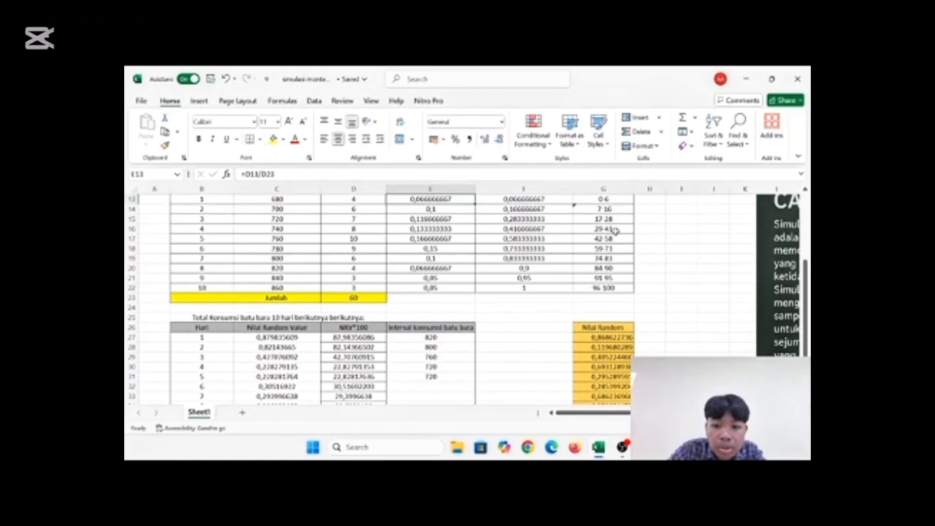
# Step: Enter 740 as the matching consumption for days 6 and 7 in E32 and E33
pyautogui.scroll(-2, 614, 231)
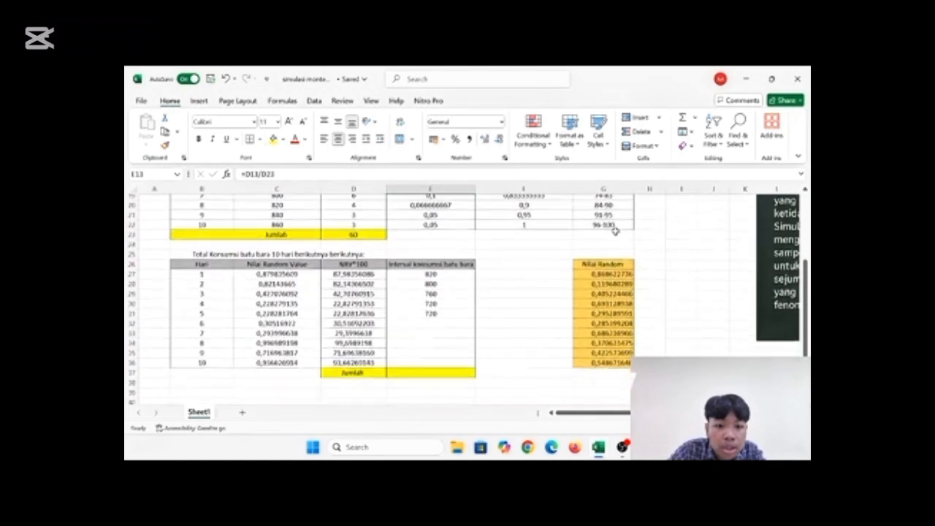
pyautogui.click(431, 327)
pyautogui.write('740')
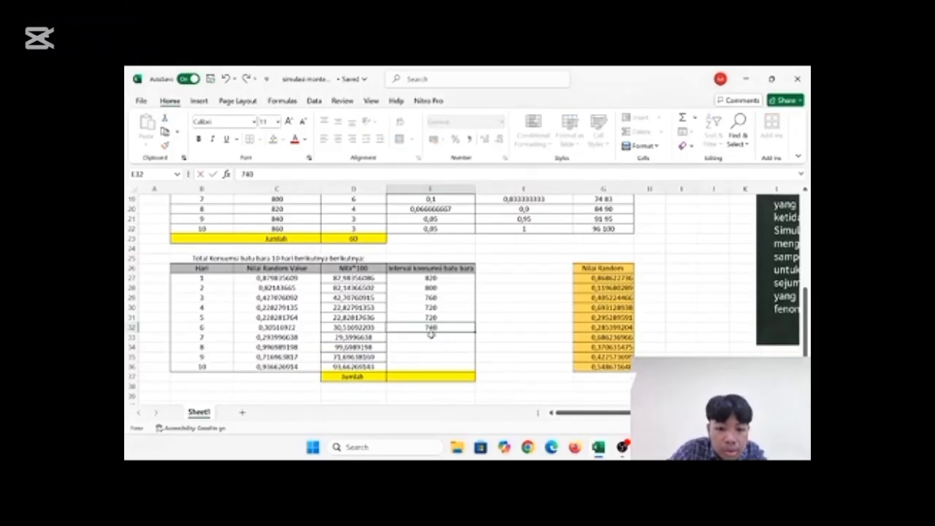
pyautogui.press('Return')
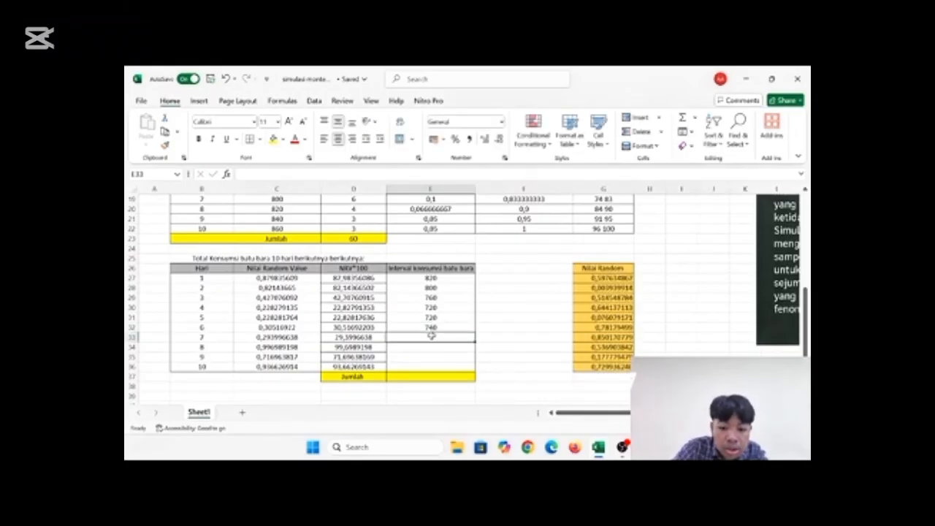
pyautogui.write('740')
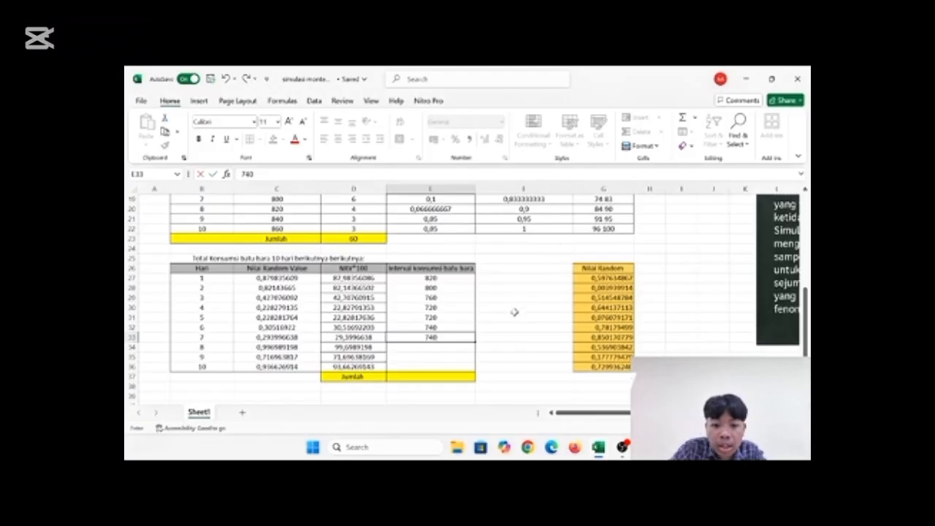
pyautogui.press('Return')
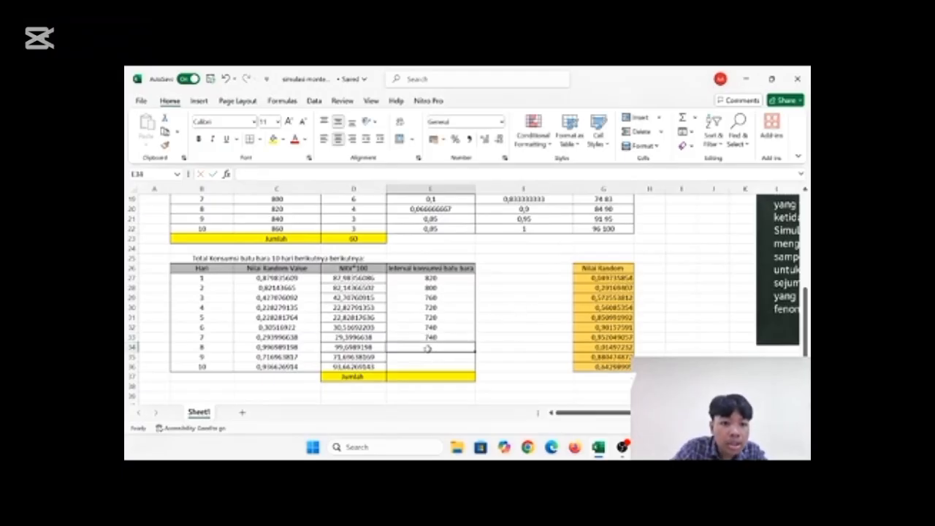
# Step: Enter the matching consumption values 860 in E34 for day 8 and 780 in E35 for day 9
pyautogui.write('860')
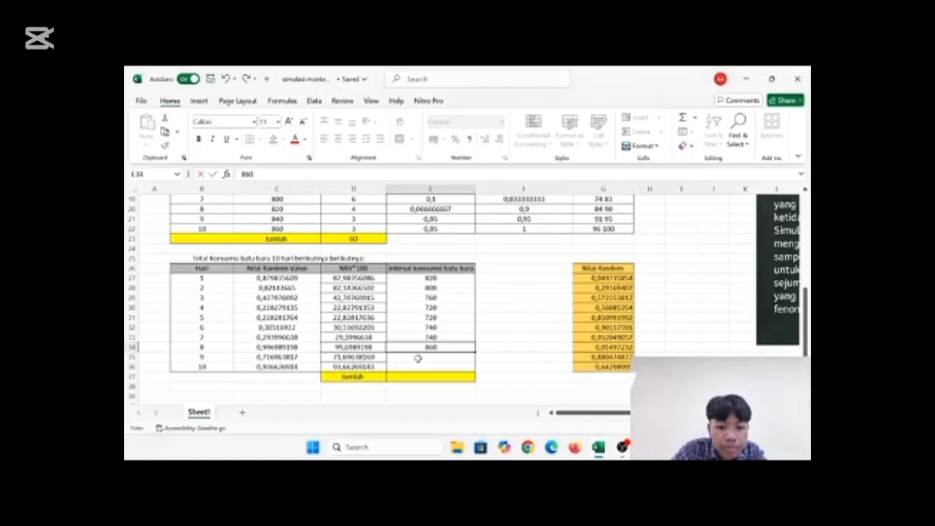
pyautogui.press('Return')
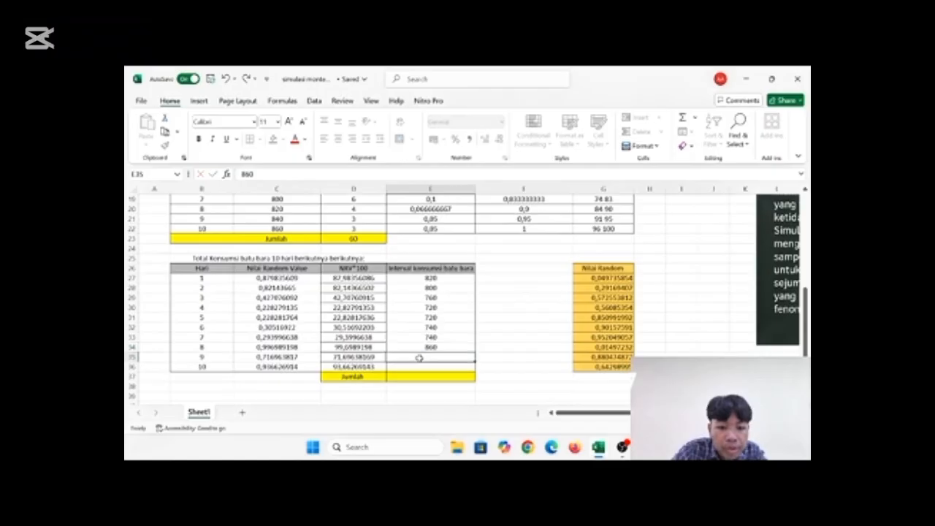
pyautogui.scroll(3, 502, 276)
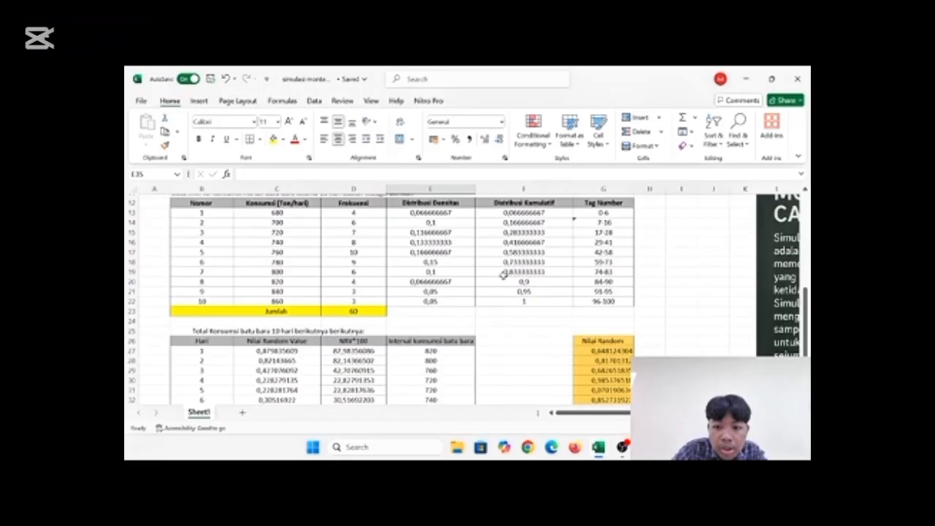
pyautogui.scroll(-3, 502, 275)
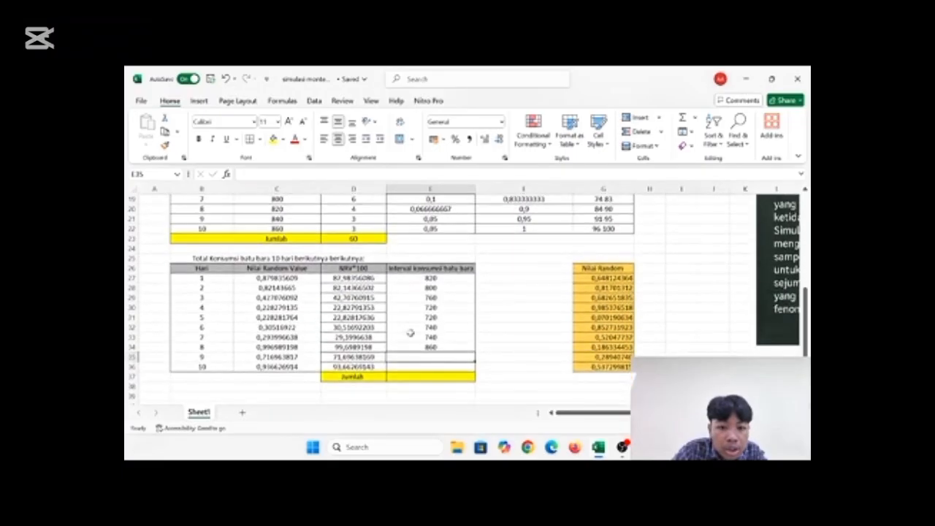
pyautogui.write('780')
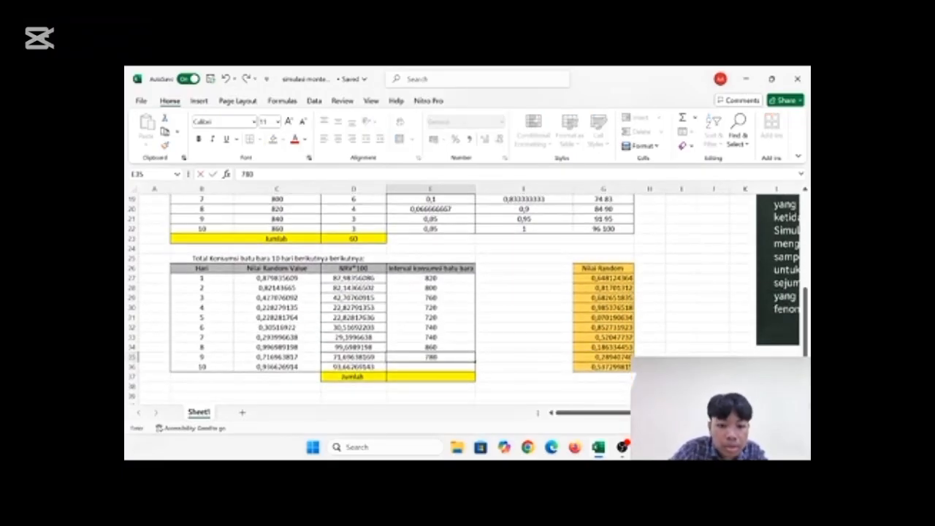
pyautogui.press('Return')
# Step: Check day 10's NRV*100 value against the Tag Number ranges and enter the matching consumption, 840, in E36
pyautogui.scroll(2, 468, 322)
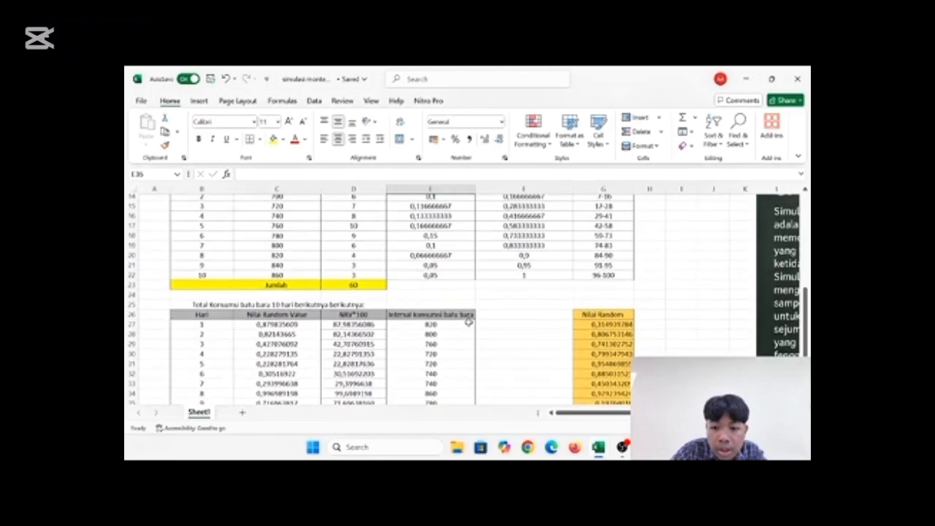
pyautogui.scroll(-3, 468, 322)
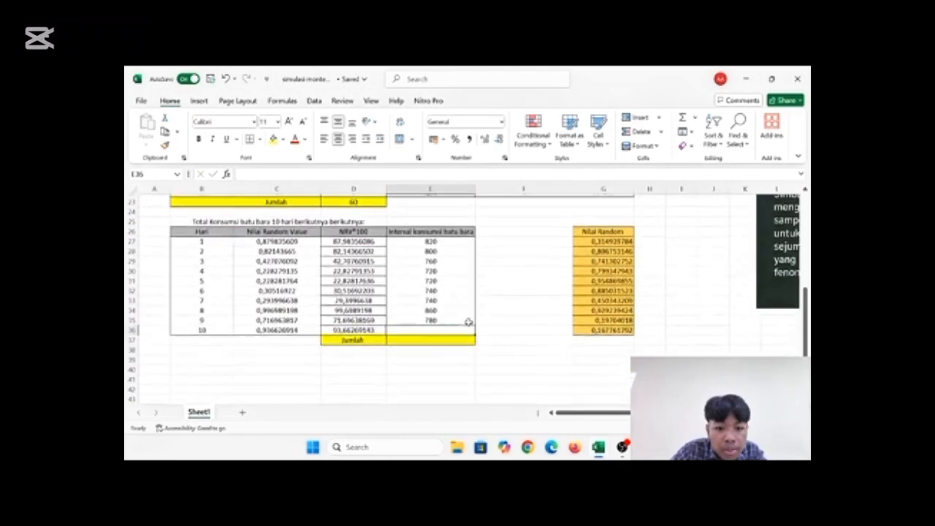
pyautogui.write('840')
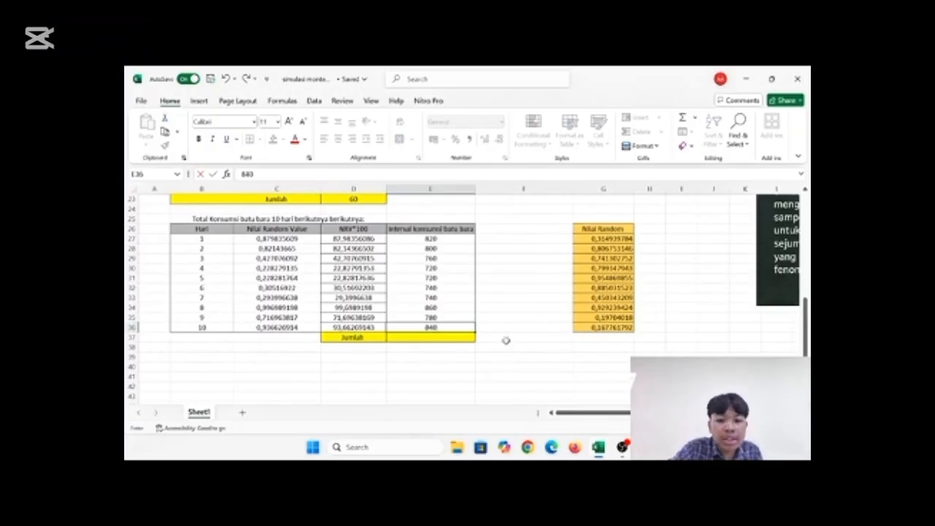
pyautogui.scroll(2, 506, 340)
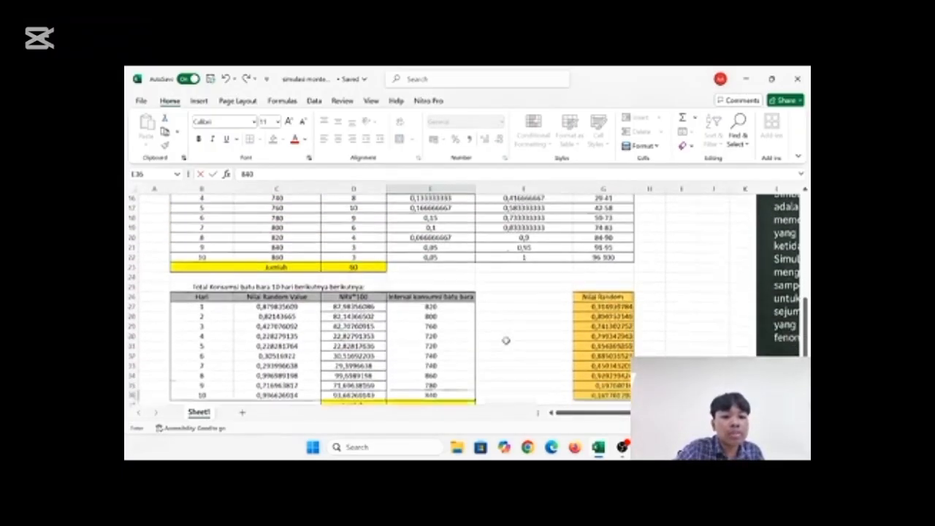
pyautogui.scroll(-2, 506, 340)
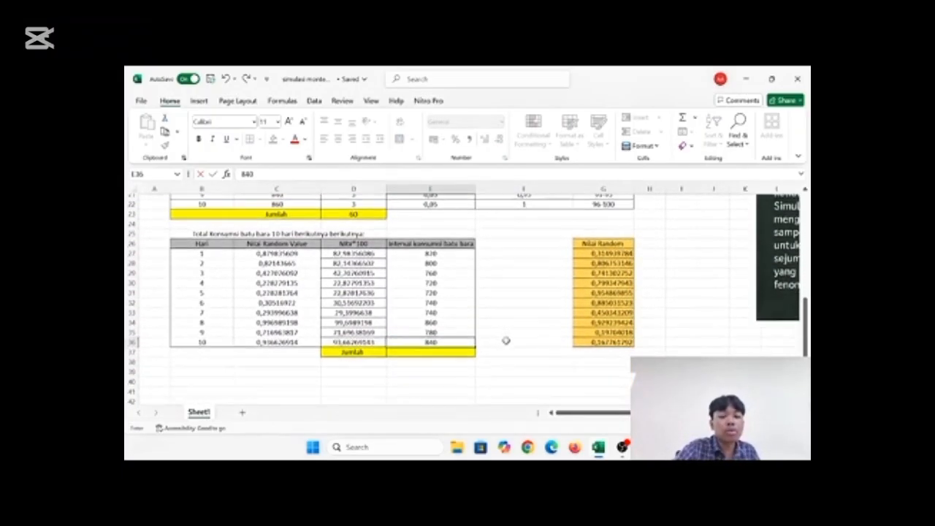
pyautogui.click(439, 346)
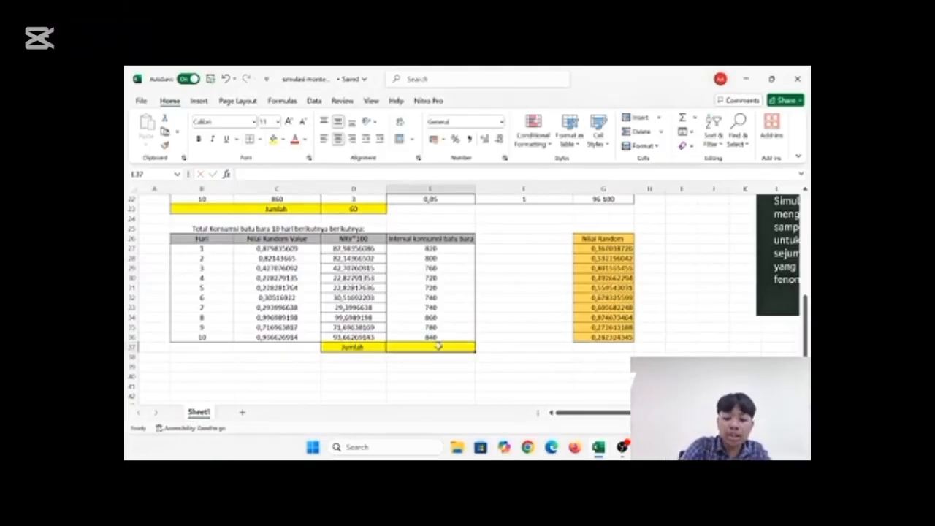
# Step: Total the ten daily coal consumption values in the Jumlah row with a SUM formula in E37
pyautogui.write('=s')
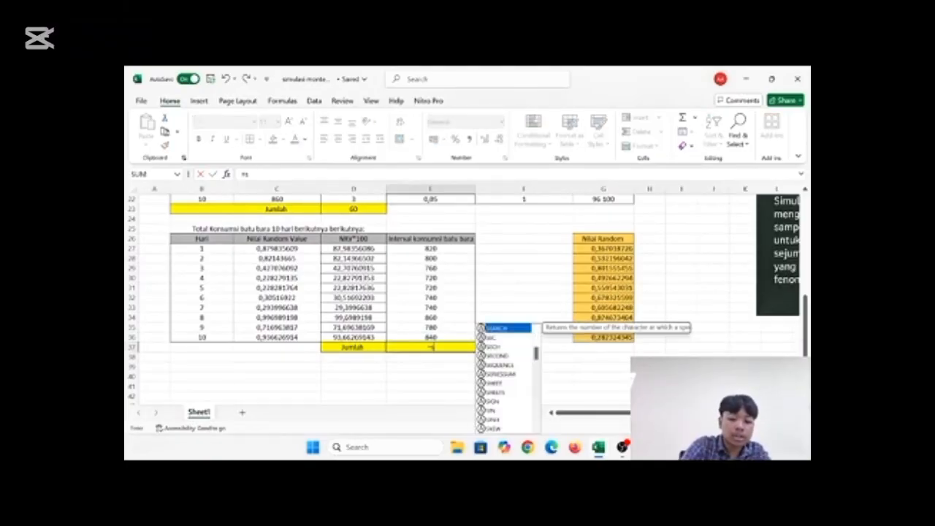
pyautogui.write('um(')
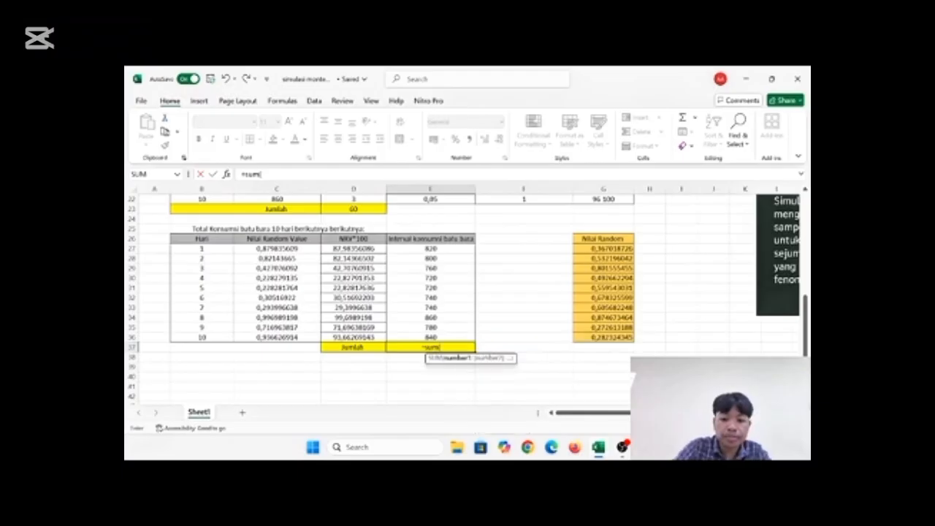
pyautogui.moveTo(424, 238); pyautogui.dragTo(432, 337)
pyautogui.press('Return')
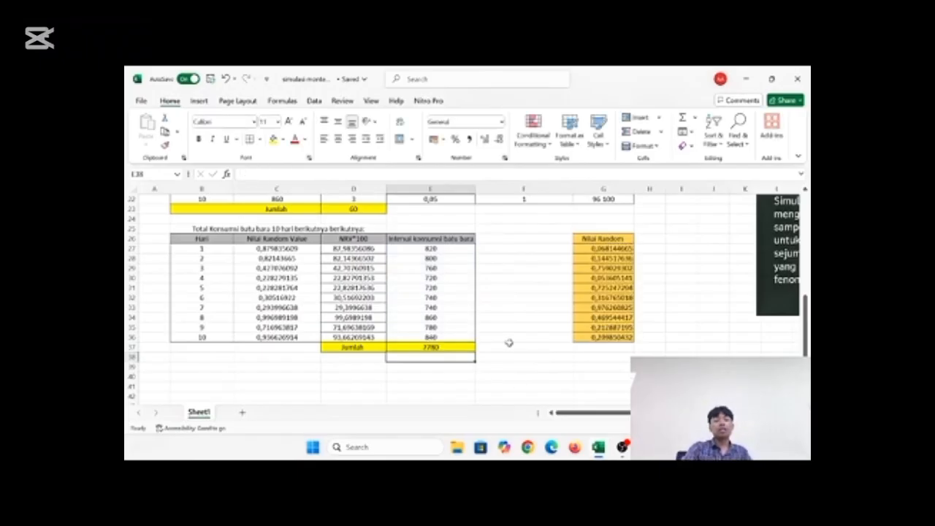
pyautogui.scroll(-2, 508, 343)
pyautogui.scroll(2, 508, 343)
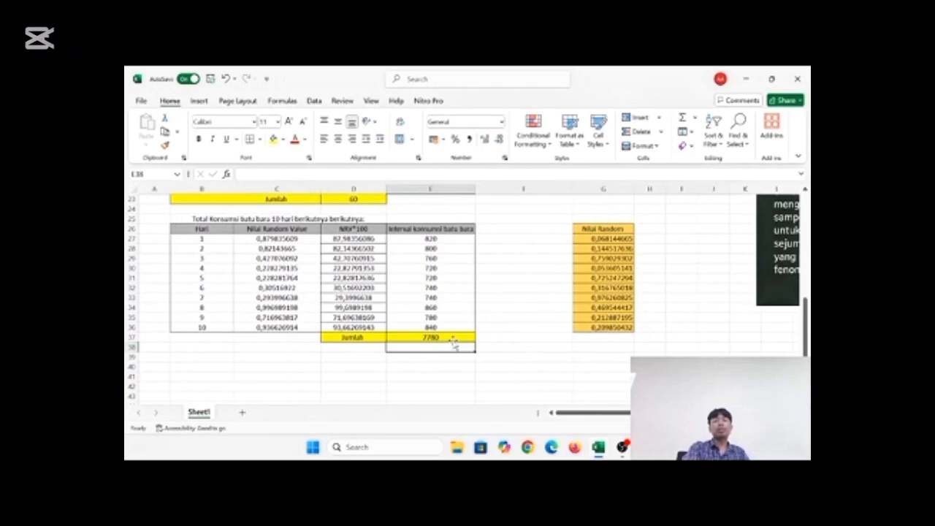
pyautogui.scroll(-1, 453, 342)
pyautogui.scroll(1, 454, 344)
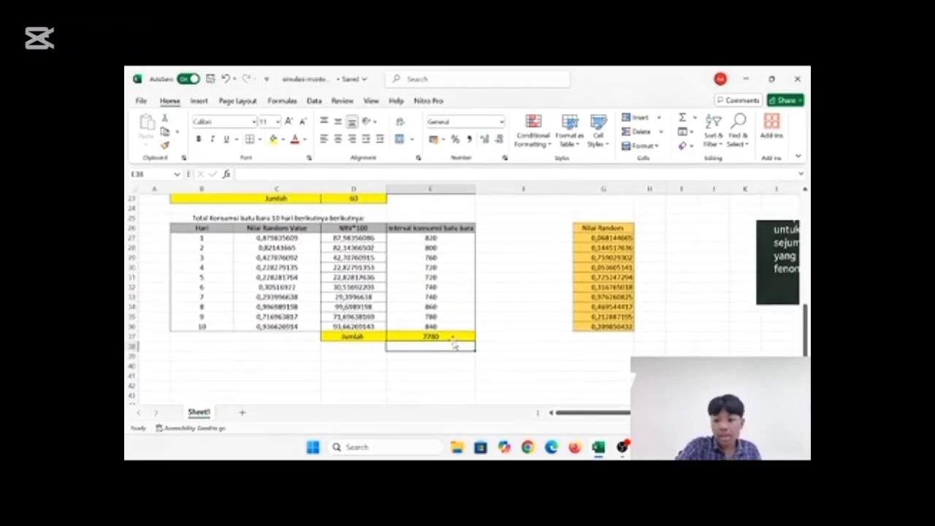
pyautogui.scroll(3, 453, 345)
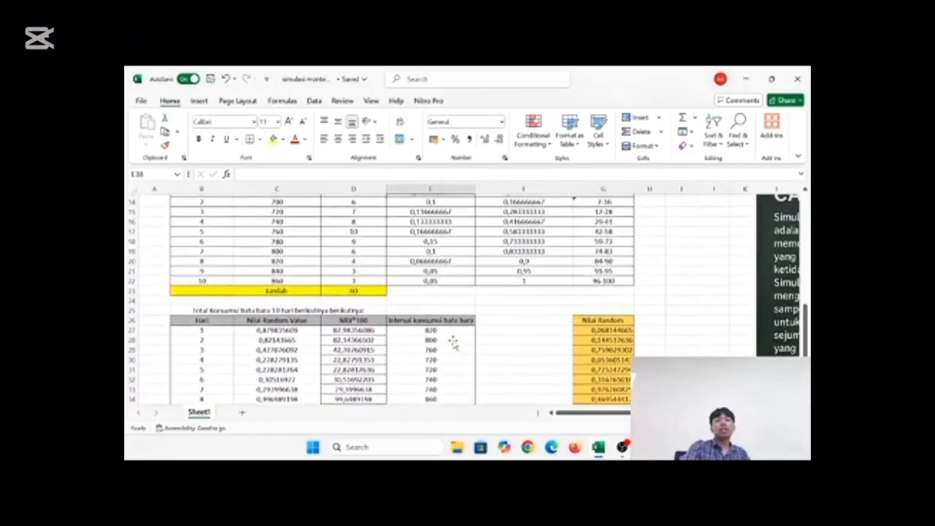
pyautogui.scroll(-4, 454, 343)
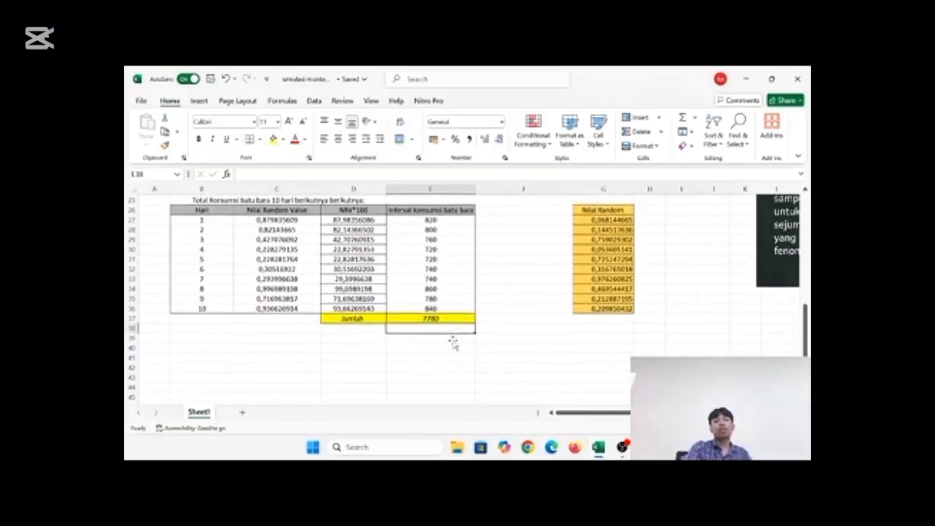
pyautogui.scroll(1, 453, 344)
pyautogui.scroll(-3, 453, 344)
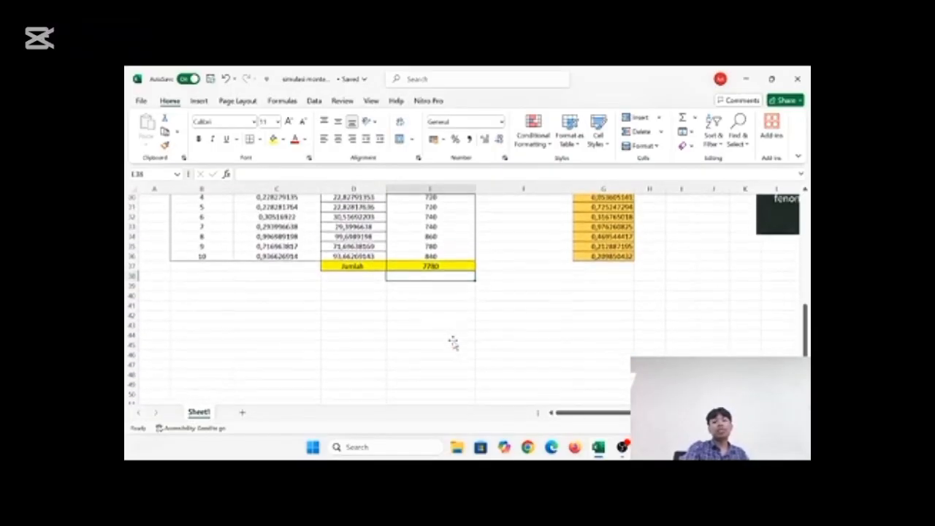
pyautogui.scroll(4, 453, 343)
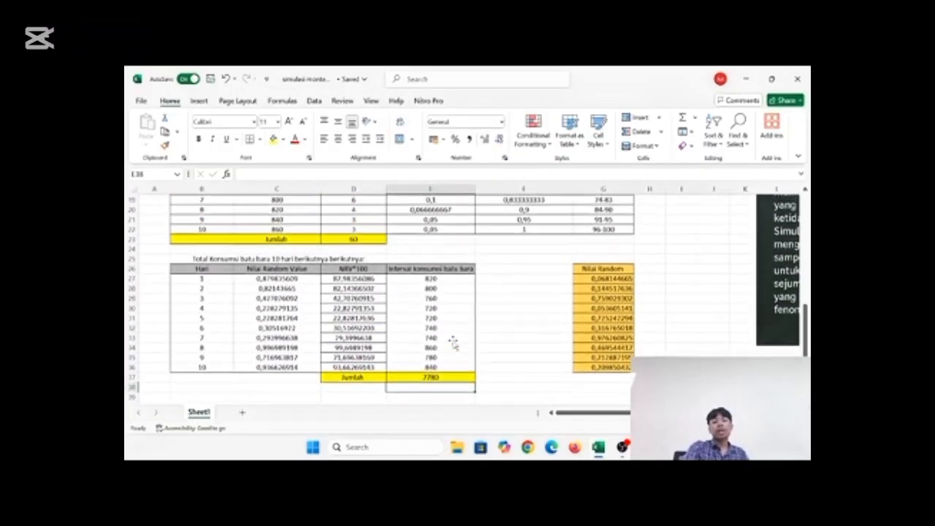
pyautogui.scroll(-3, 453, 344)
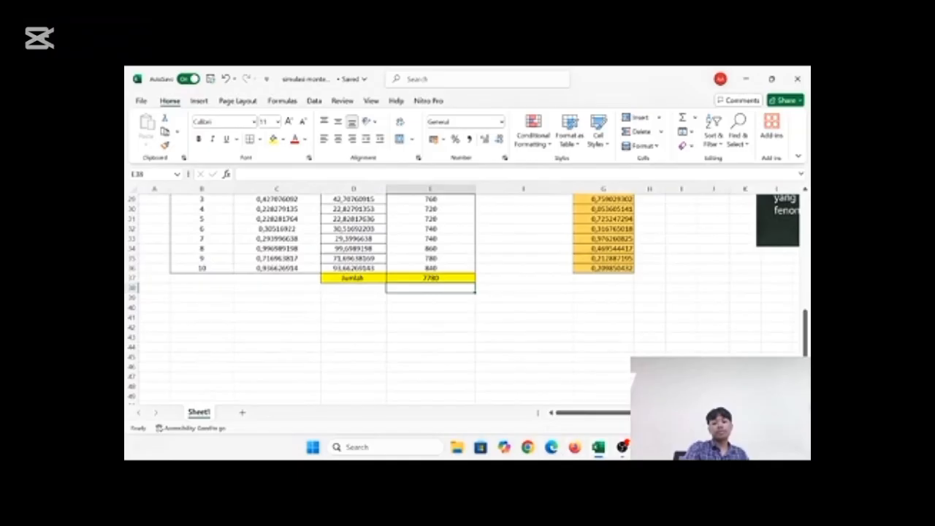
pyautogui.click(623, 446)
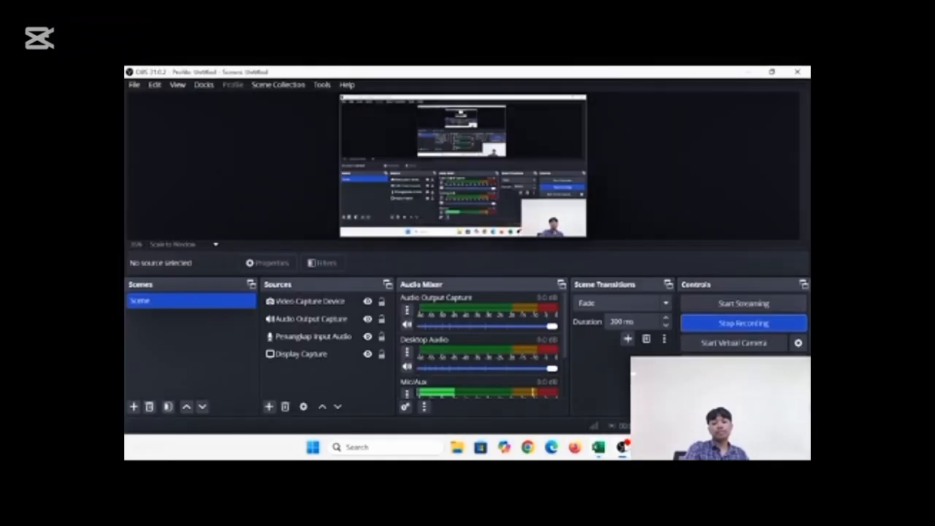
pyautogui.click(736, 327)
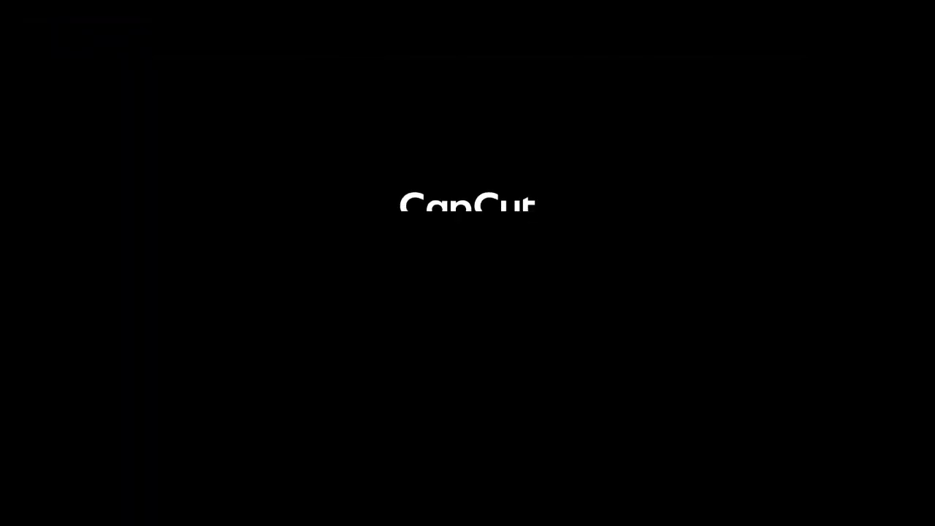